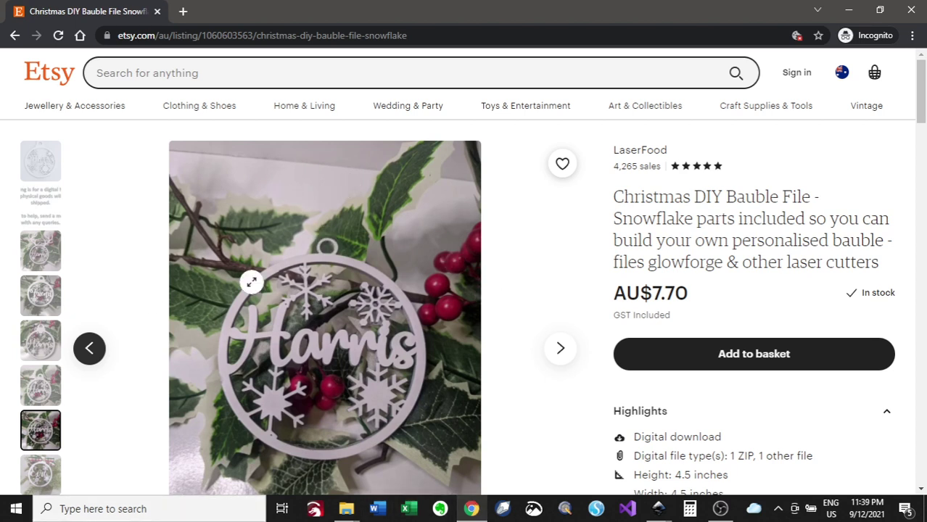
View the Evie example photo on the Etsy bauble listing, then bring SnowflakeParts.svg forward in Inkscape
mouse_move(471, 508)
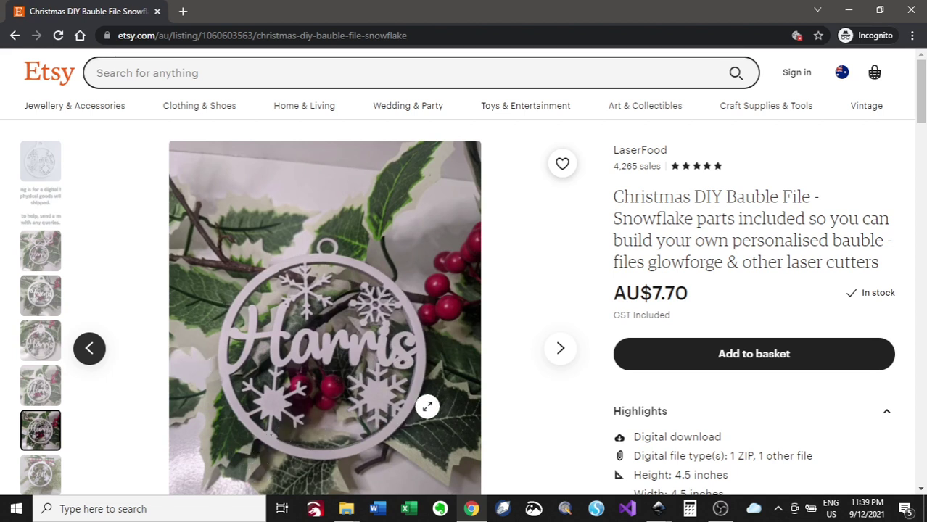
left_click(557, 361)
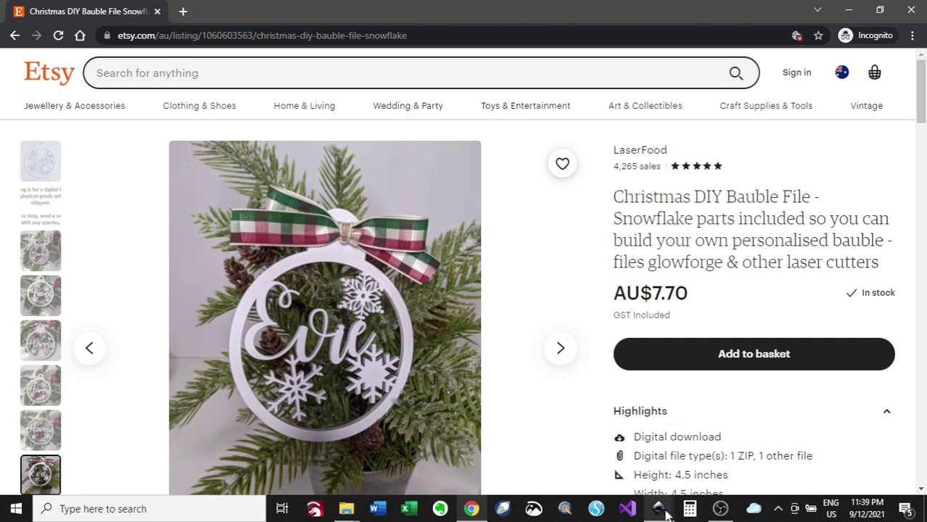
mouse_move(665, 512)
left_click(718, 467)
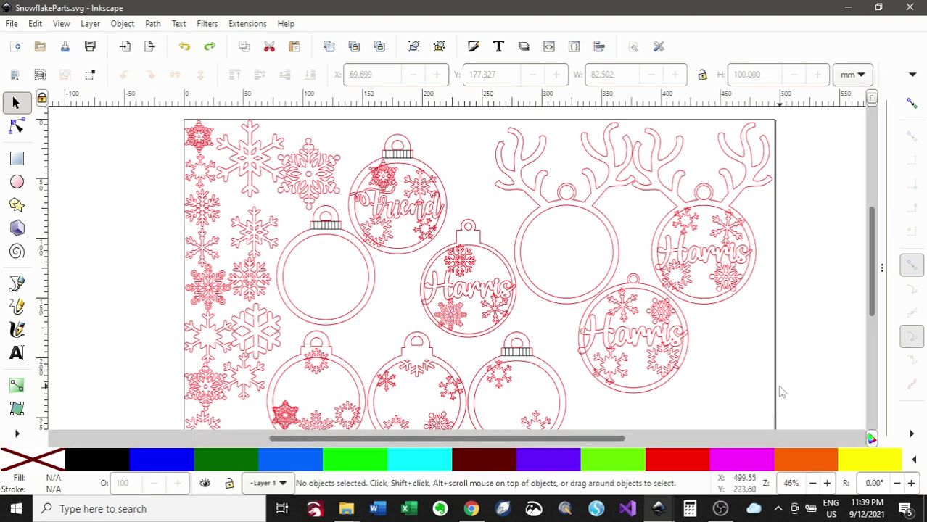
Select the lower-left bauble outline with its four snowflakes, five paths in all, and copy them
scroll(757, 377, "down", 2)
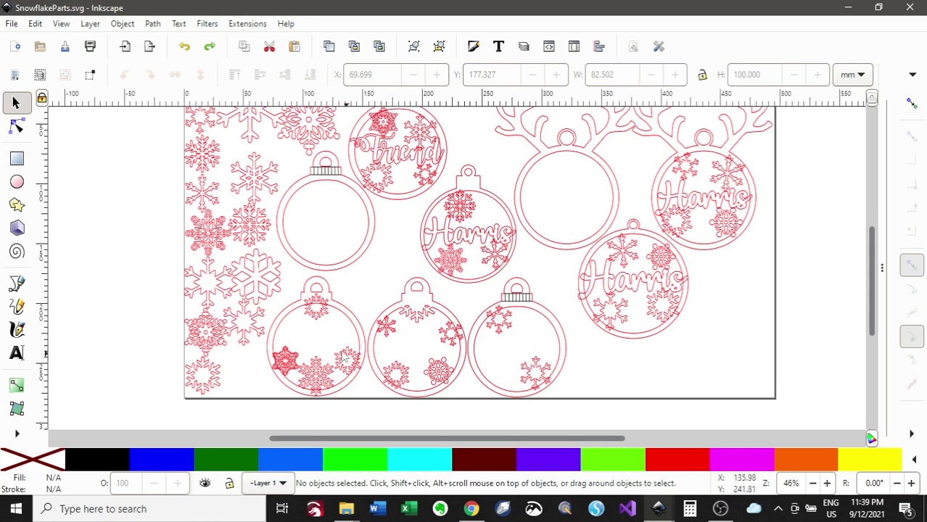
left_click(285, 321)
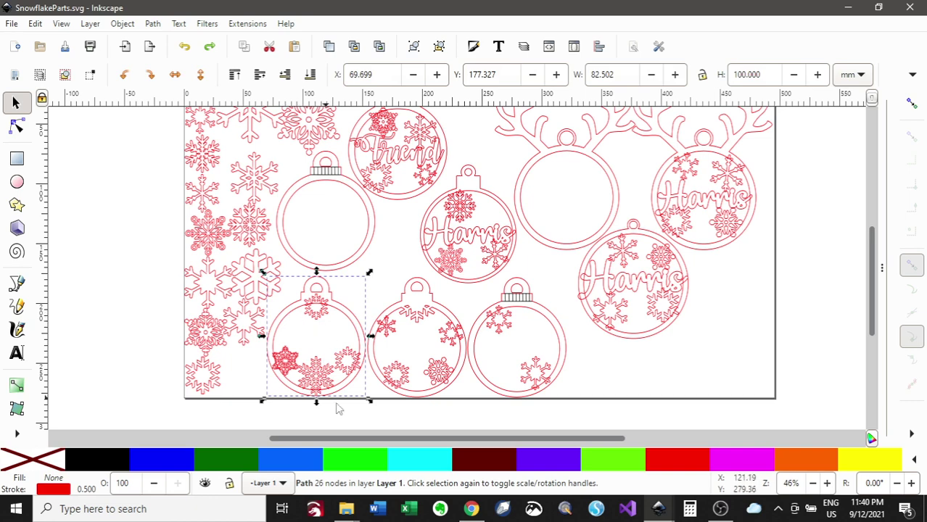
left_click(359, 428)
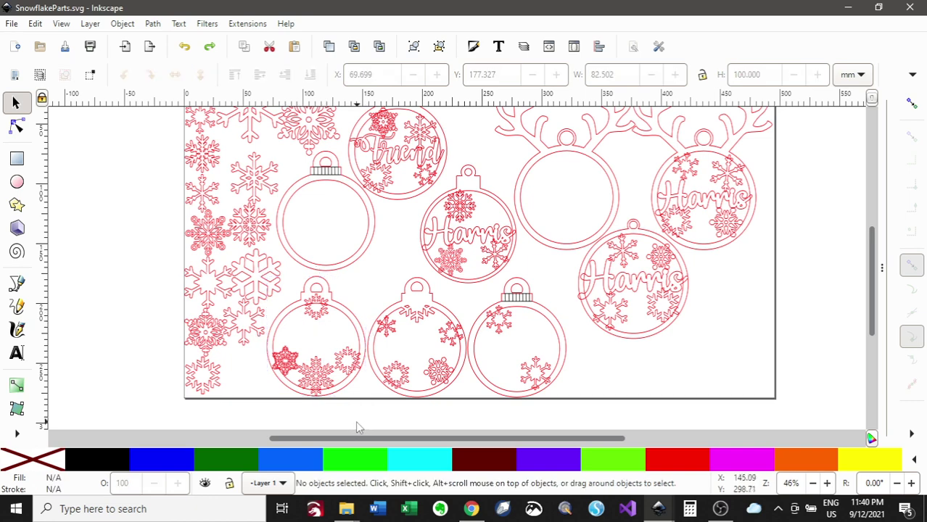
left_click_drag(374, 418, 262, 273)
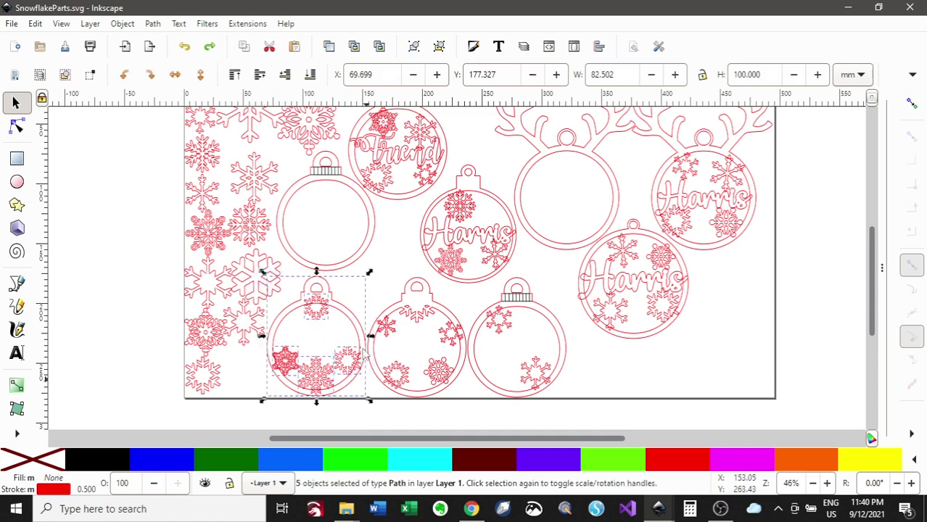
key("ctrl+c")
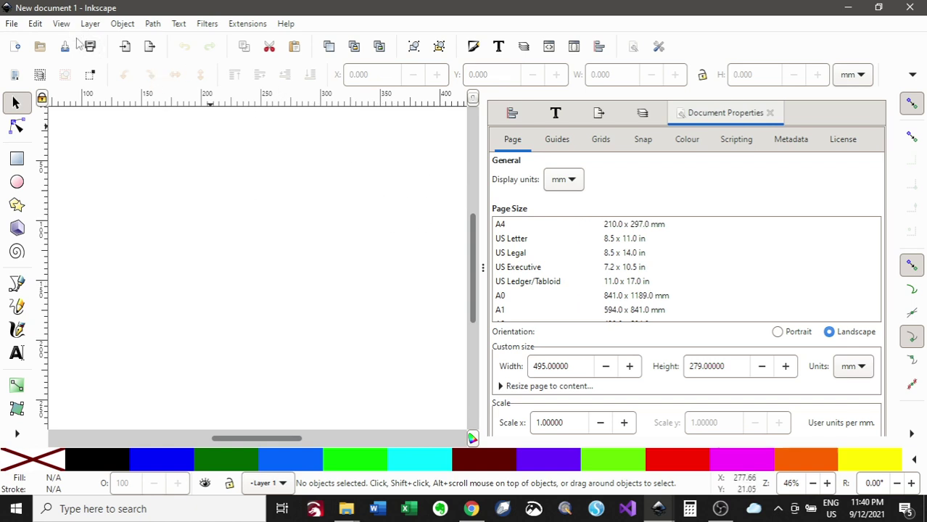
Hide the Document Properties panel and paste the copied bauble and snowflakes into the new document
left_click(61, 23)
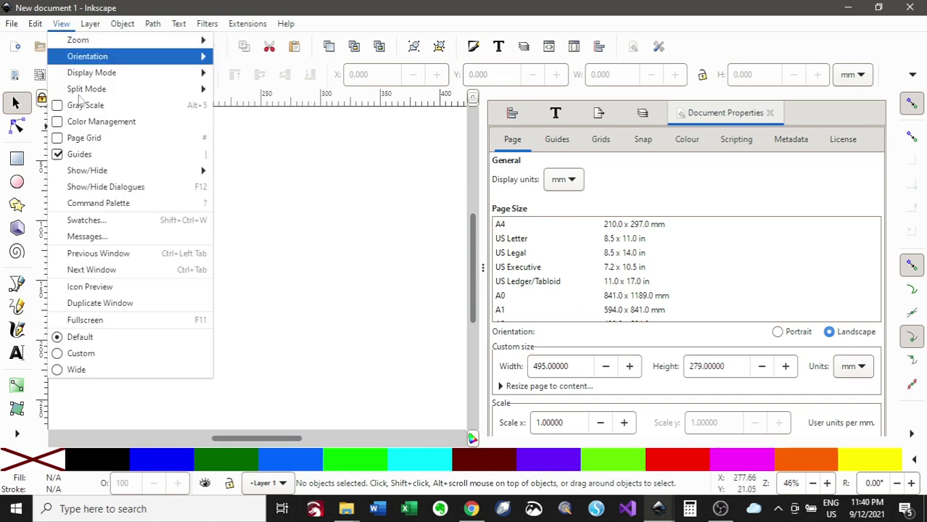
left_click(97, 191)
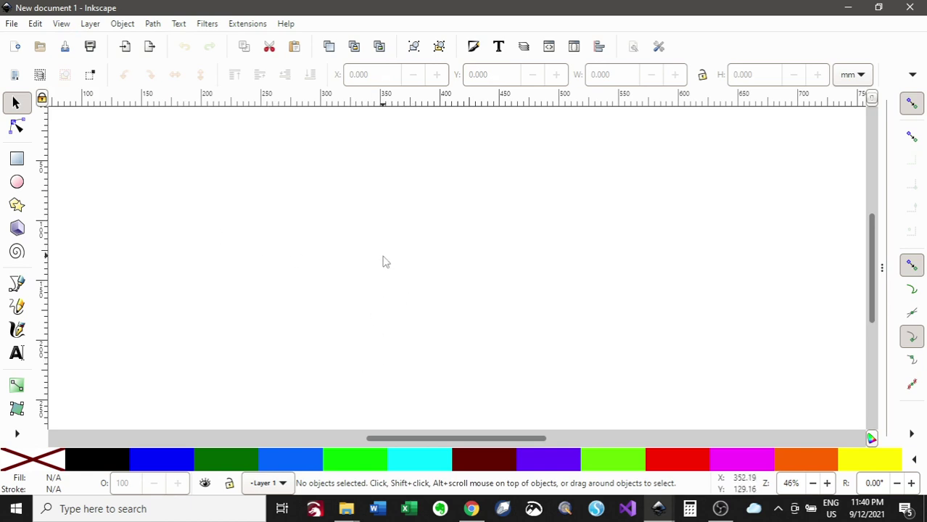
key("ctrl")
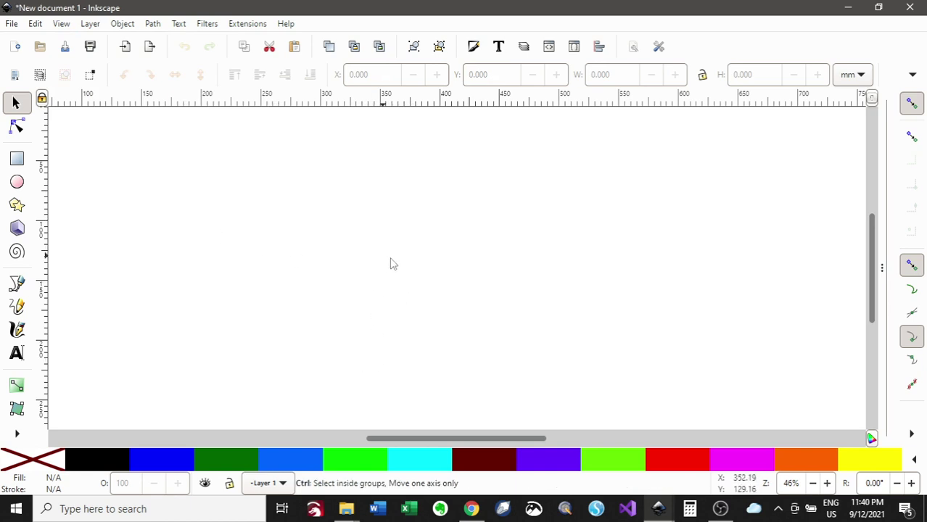
key("ctrl+v")
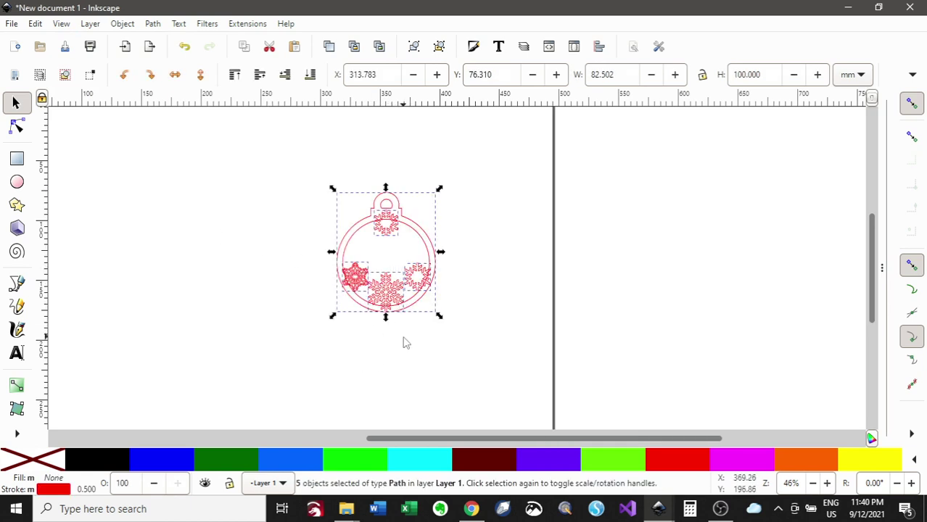
left_click(385, 319)
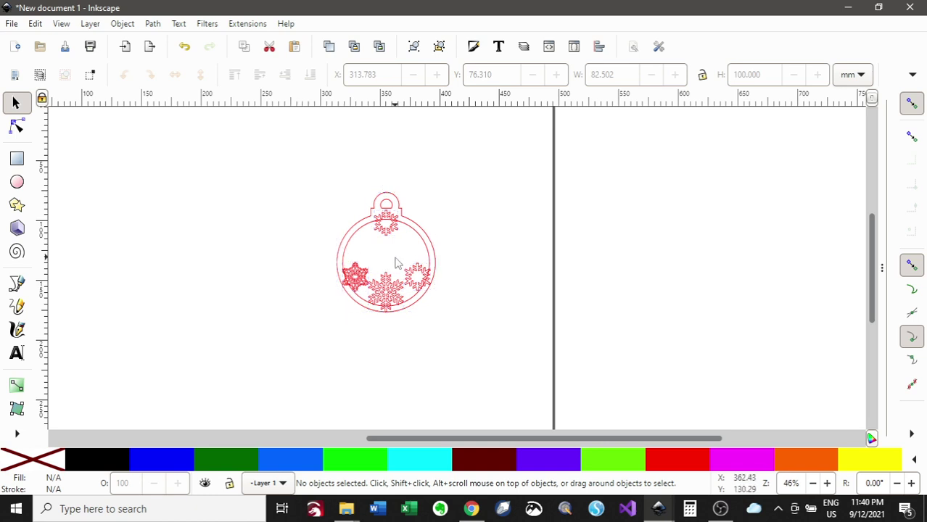
Zoom in and move the bauble outline to the left, away from the snowflakes
scroll(410, 261, "up", 2)
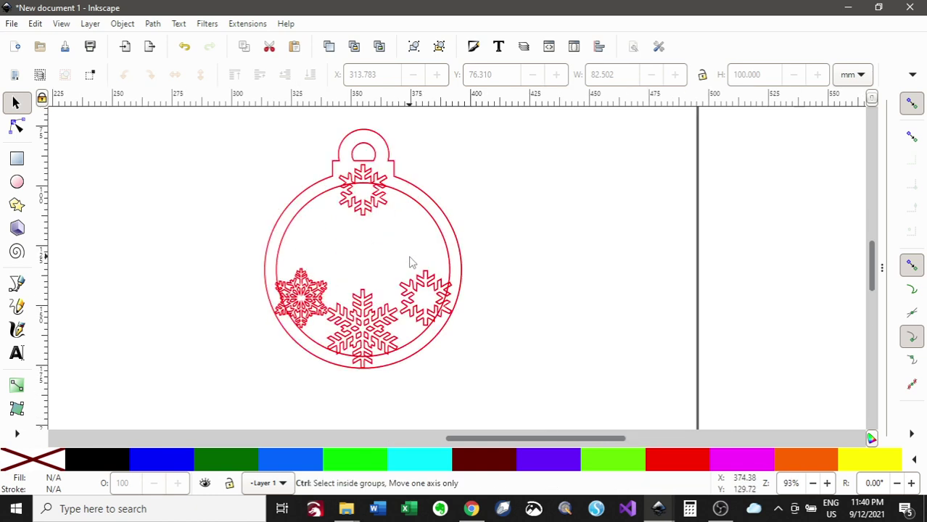
left_click(298, 222)
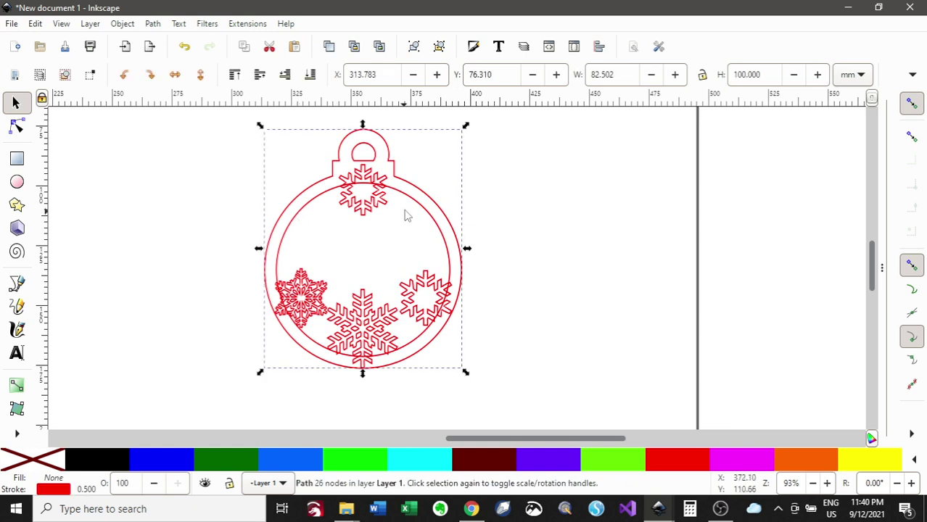
left_click_drag(363, 203, 172, 191)
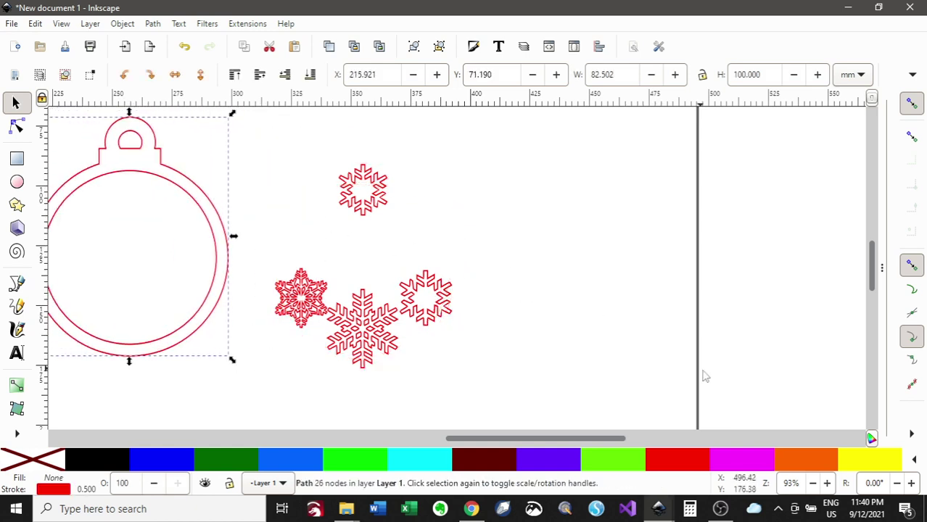
scroll(718, 389, "down", 2)
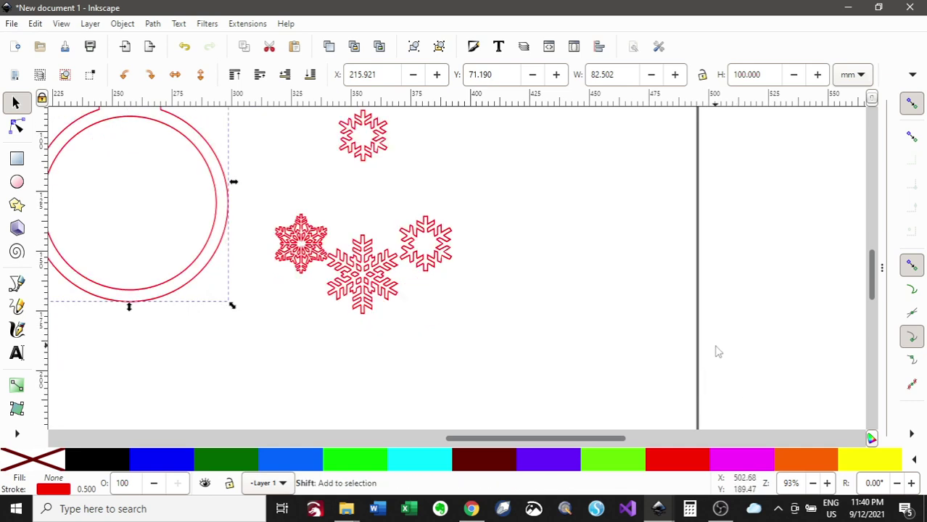
scroll(696, 342, "up", 2)
scroll(696, 342, "left", 4)
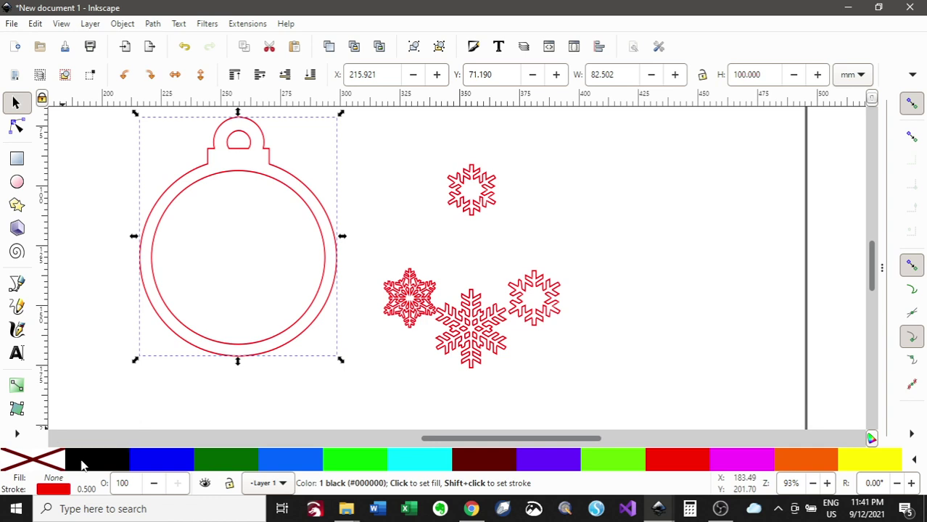
Test a black fill on the outline and the central snowflake, then return both to no fill
left_click(82, 465)
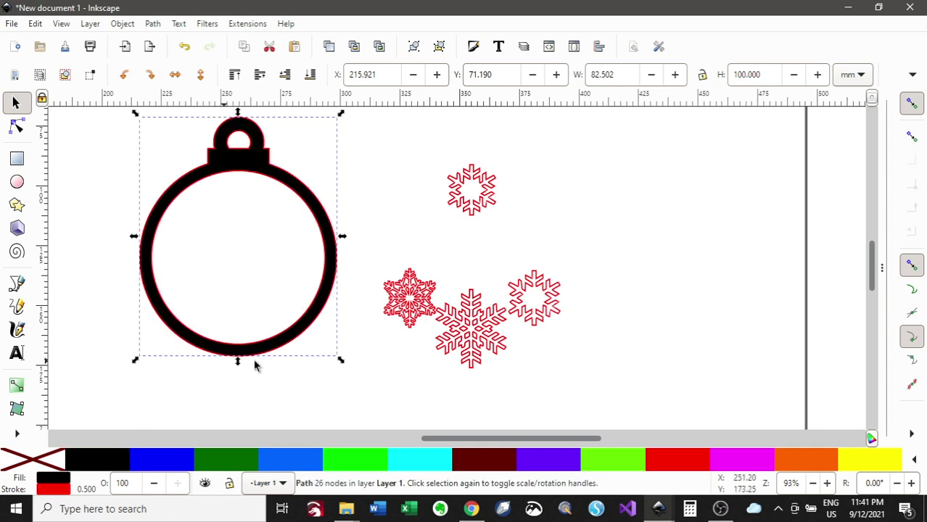
left_click(40, 464)
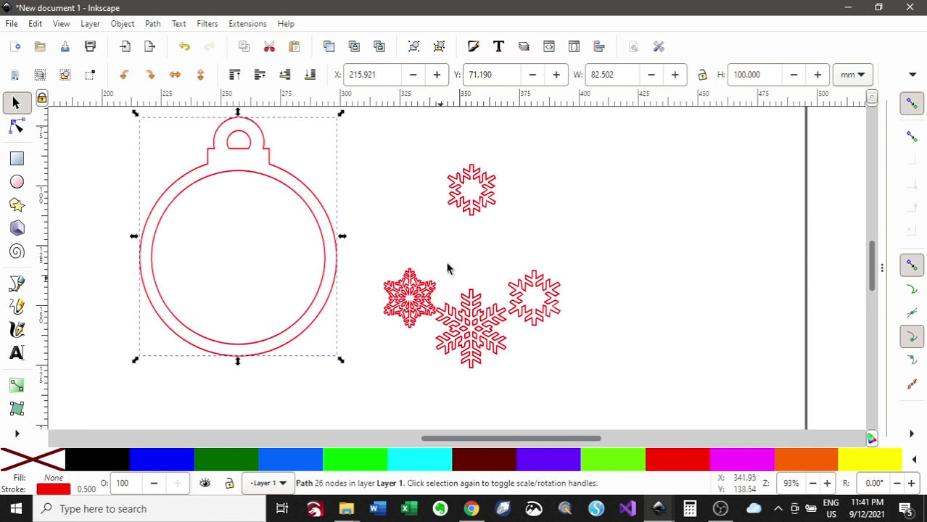
left_click(445, 319)
left_click(91, 465)
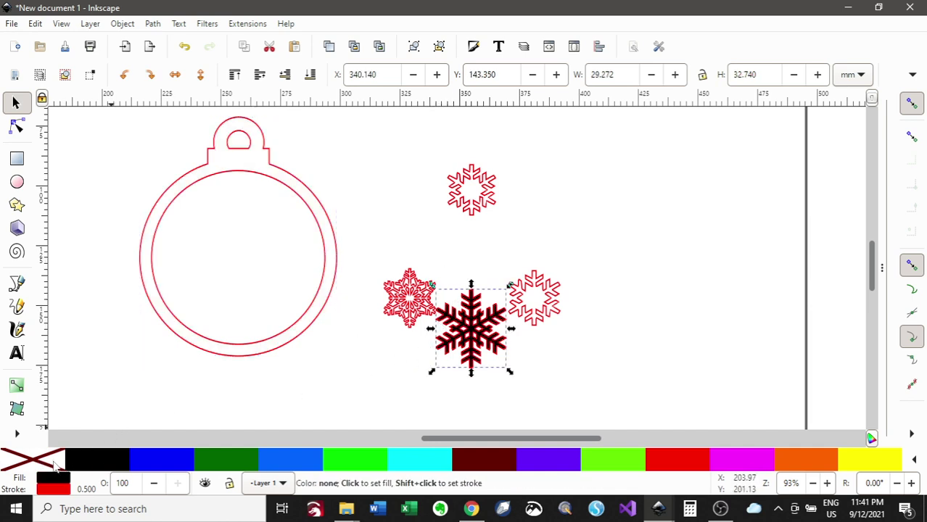
left_click(45, 465)
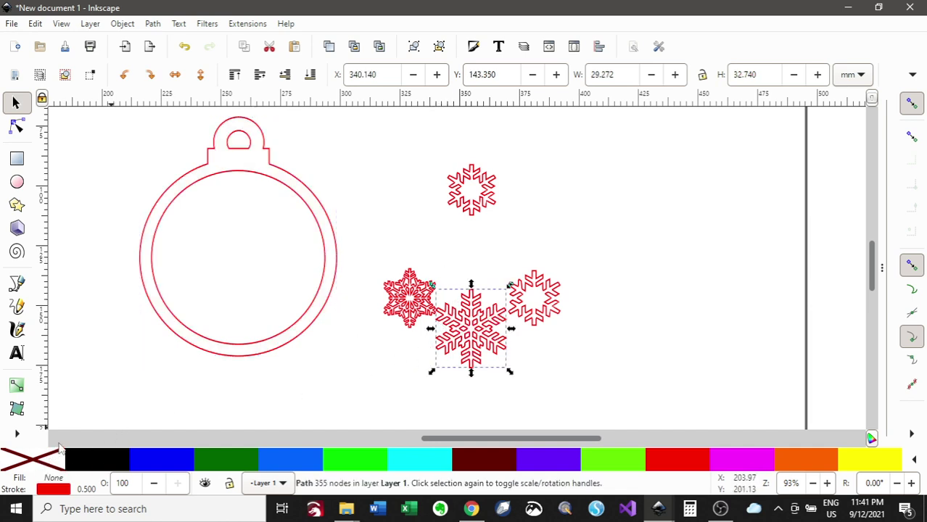
left_click(435, 204)
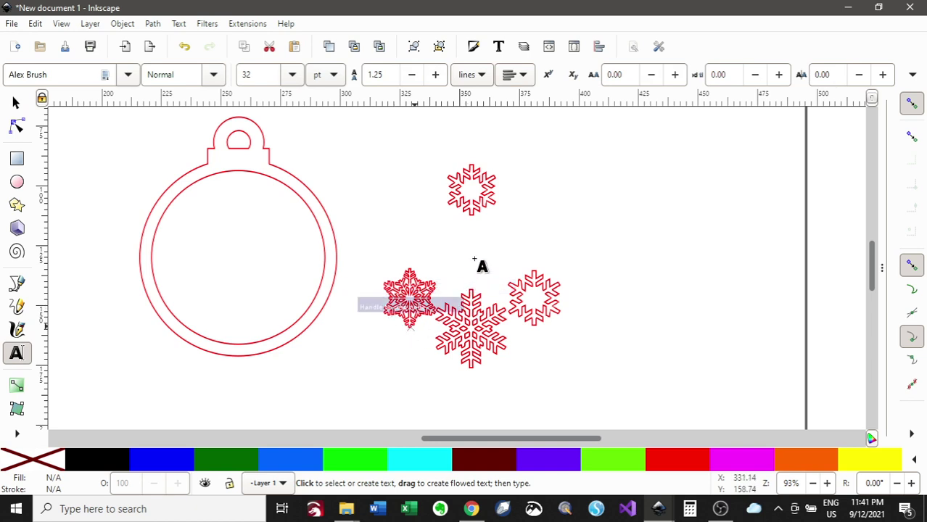
Create a text object reading 'Gail' to the right of the snowflakes
left_click(571, 190)
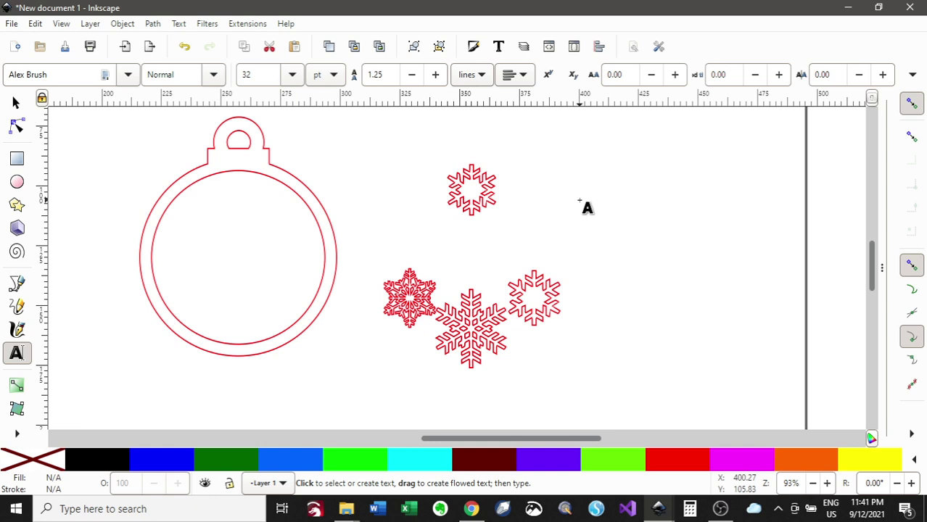
left_click(579, 201)
type("Ga")
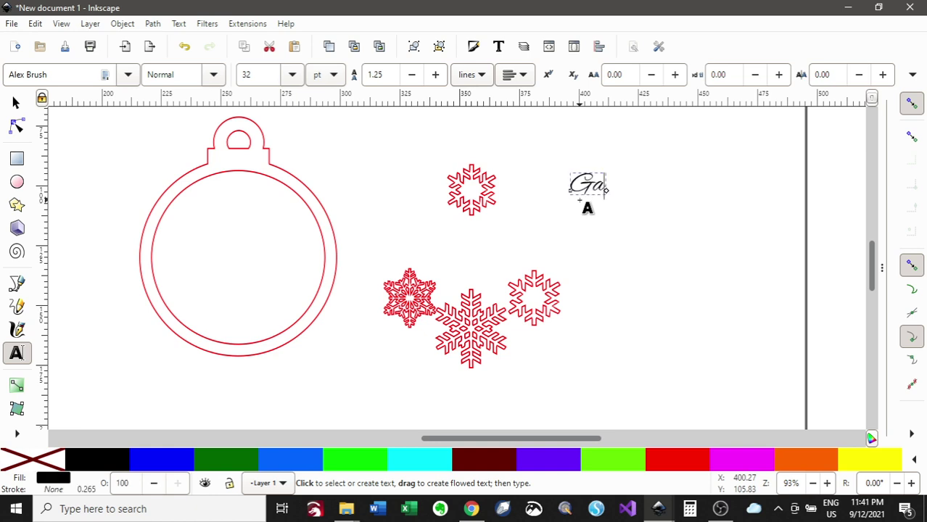
type("il")
Set Gail to 56 pt and move it into the middle of the bauble circle
left_click(291, 75)
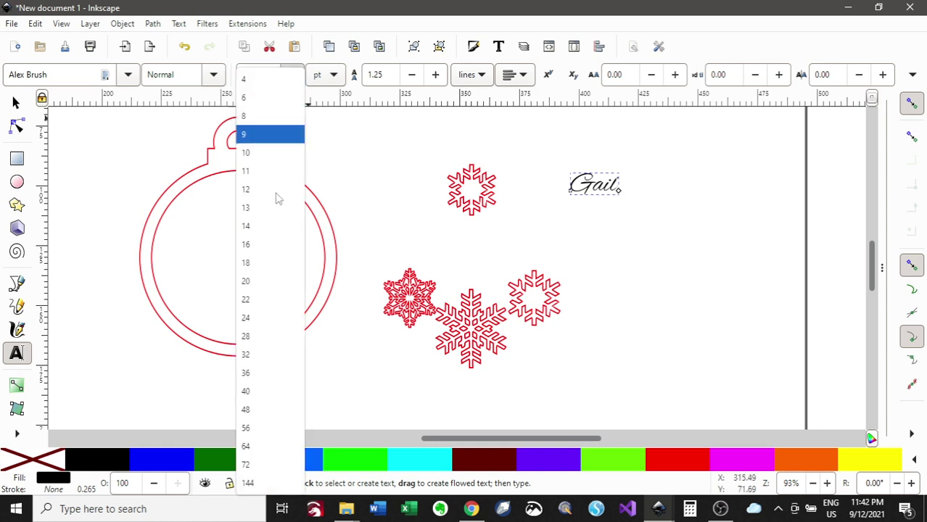
left_click(249, 414)
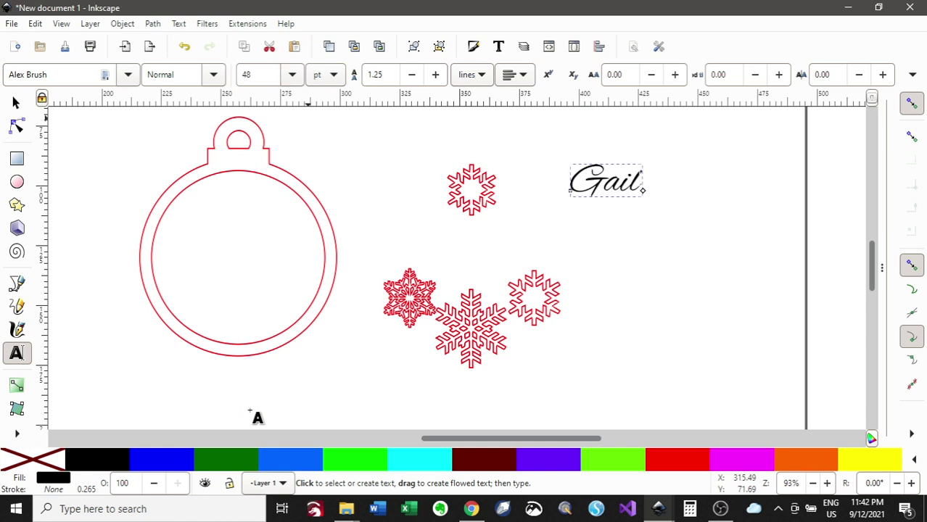
left_click(291, 76)
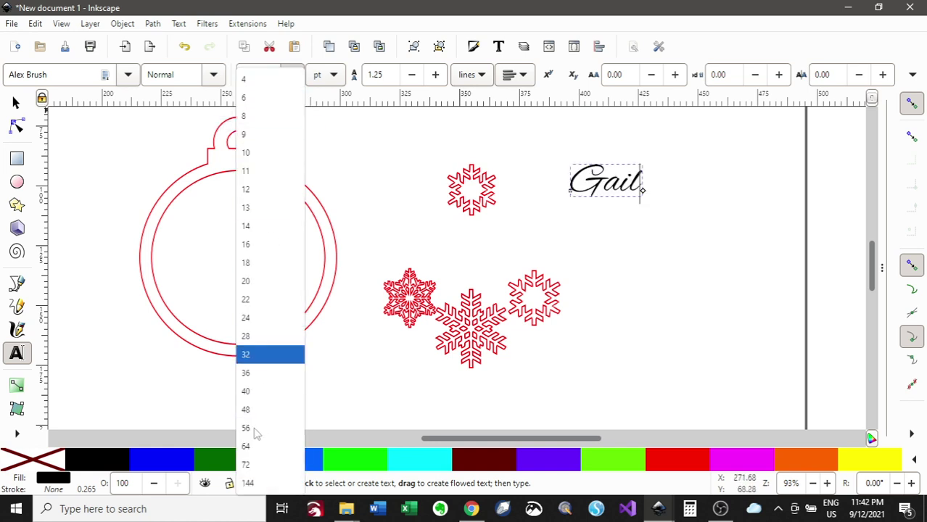
left_click(251, 429)
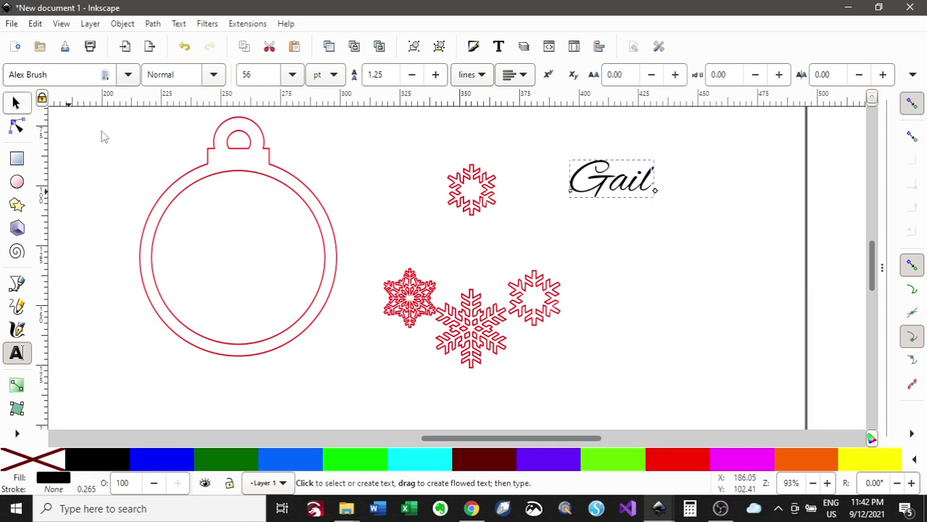
left_click(16, 104)
left_click_drag(622, 181, 260, 260)
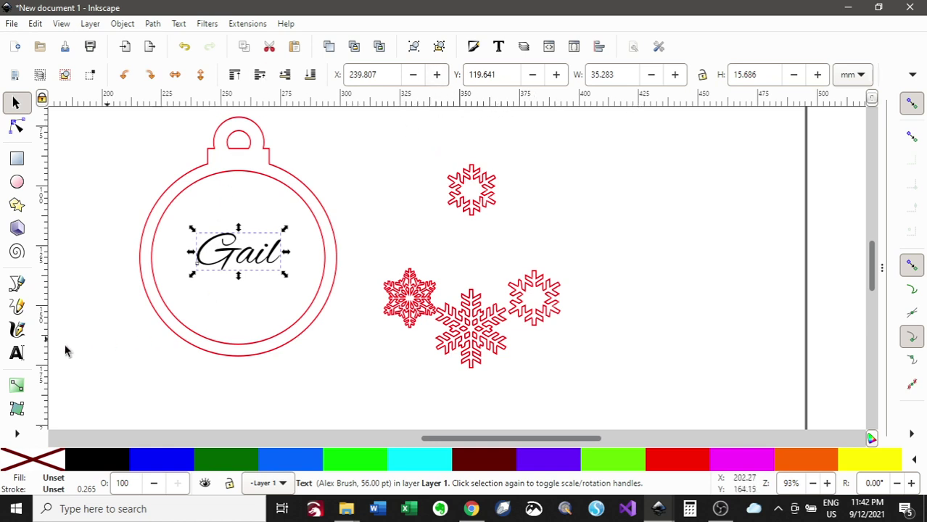
Increase the Gail text's font size to 72 pt
left_click(17, 353)
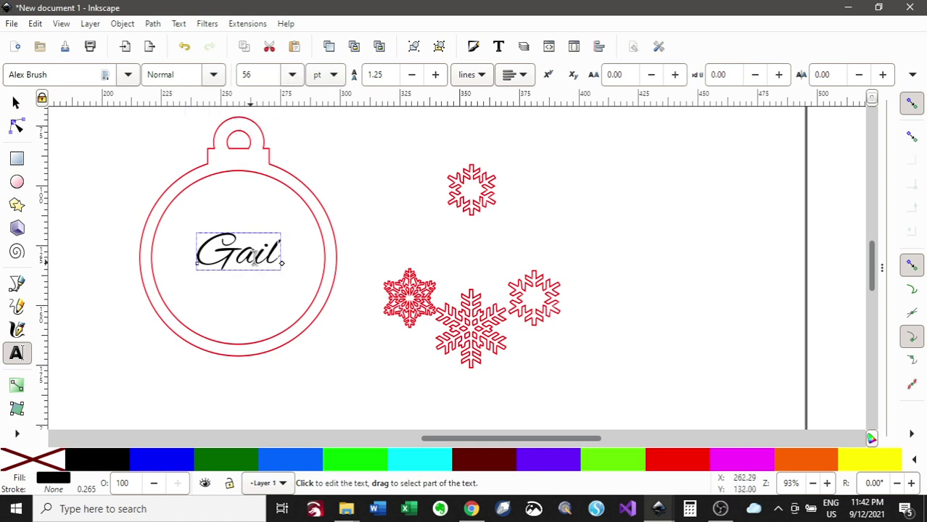
left_click(293, 74)
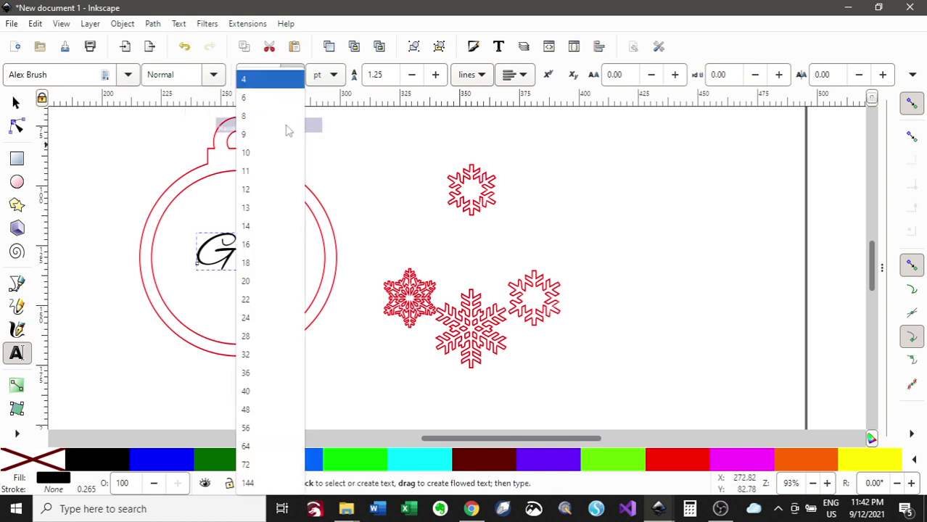
left_click(253, 448)
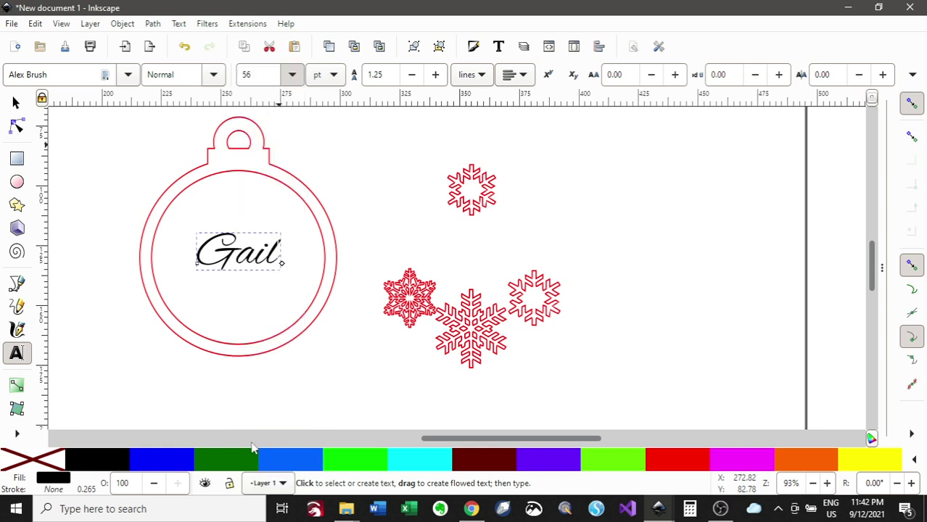
left_click(293, 74)
left_click(249, 469)
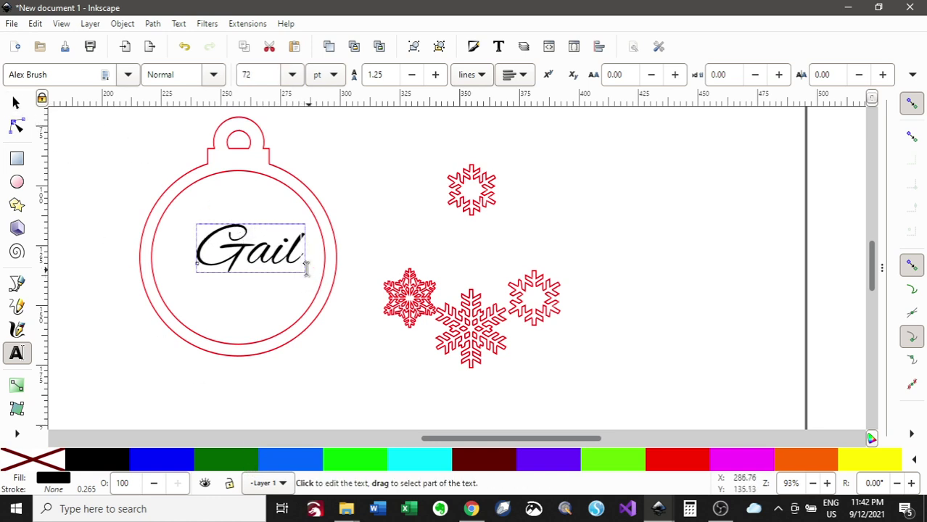
Undo a stray horizontal stretch, then scale Gail up proportionally and re-centre it in the bauble
left_click(16, 102)
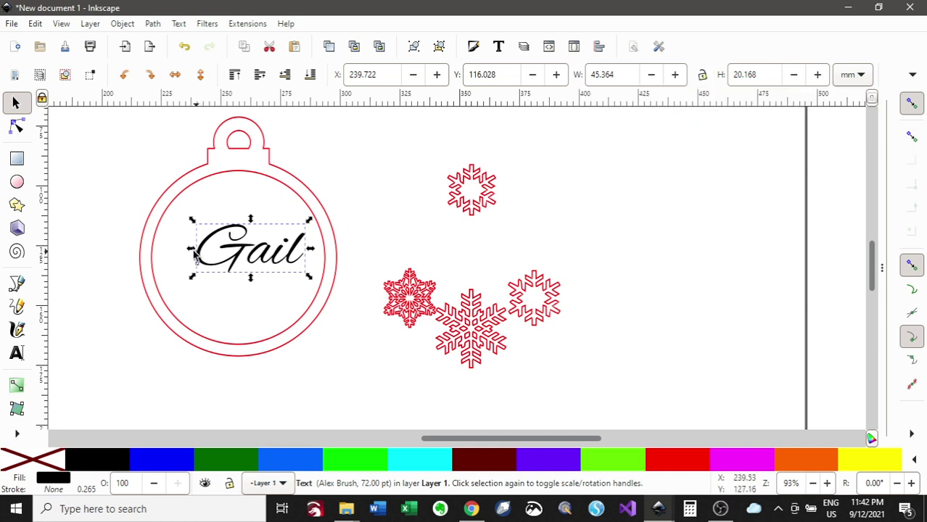
left_click_drag(190, 250, 86, 250)
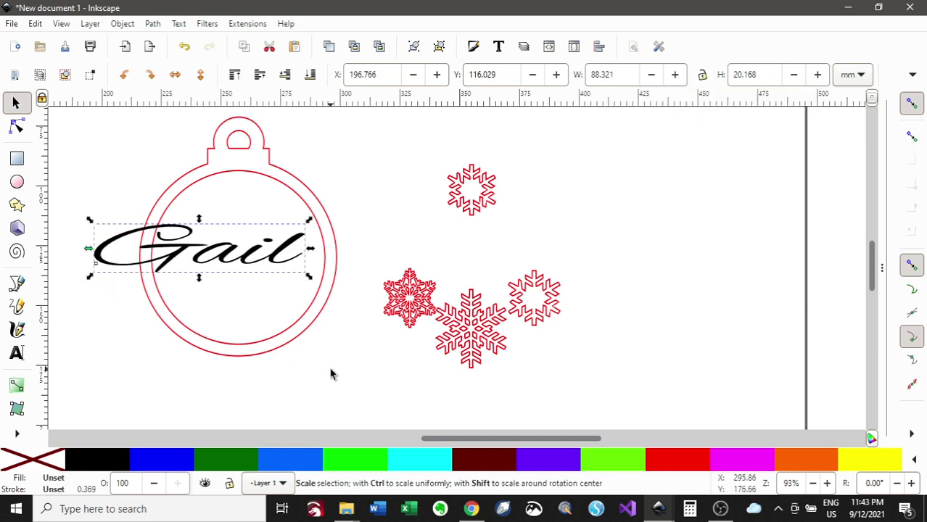
key("ctrl")
key("ctrl+z")
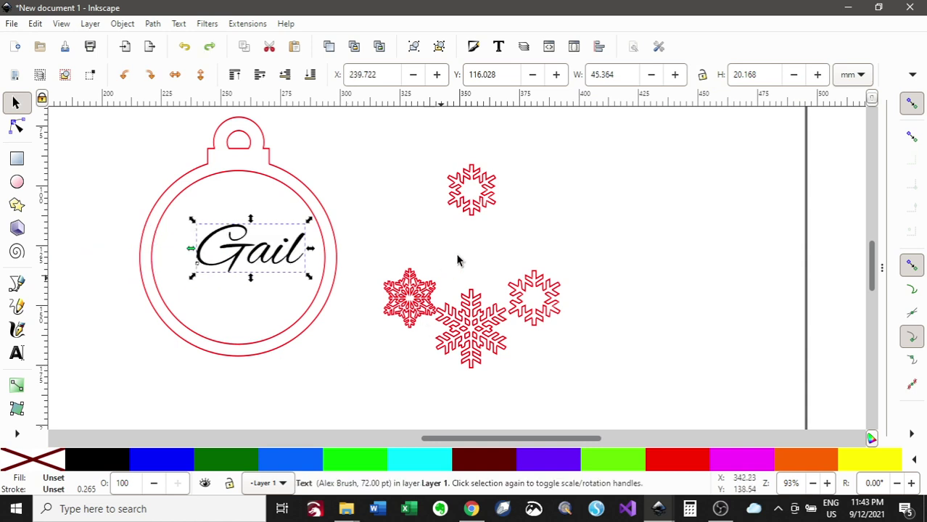
left_click(702, 76)
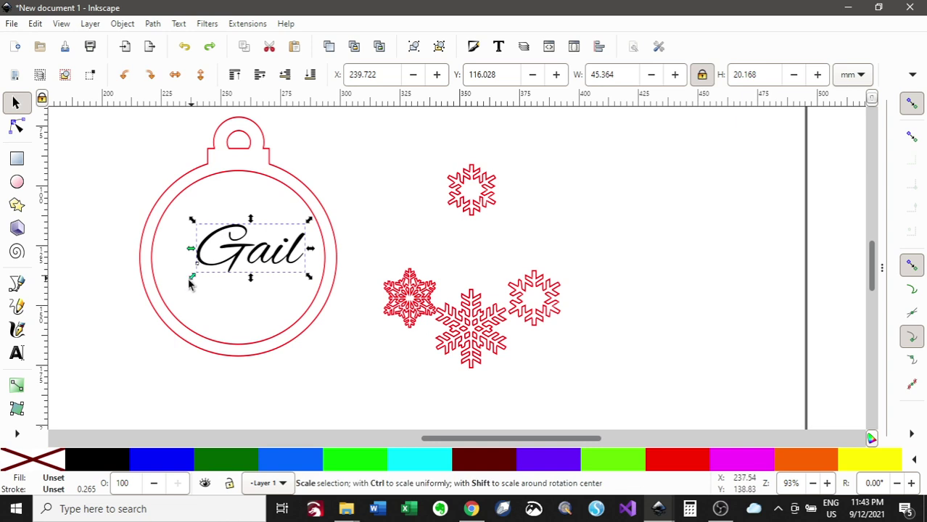
left_click_drag(187, 285, 168, 305)
left_click_drag(244, 255, 242, 253)
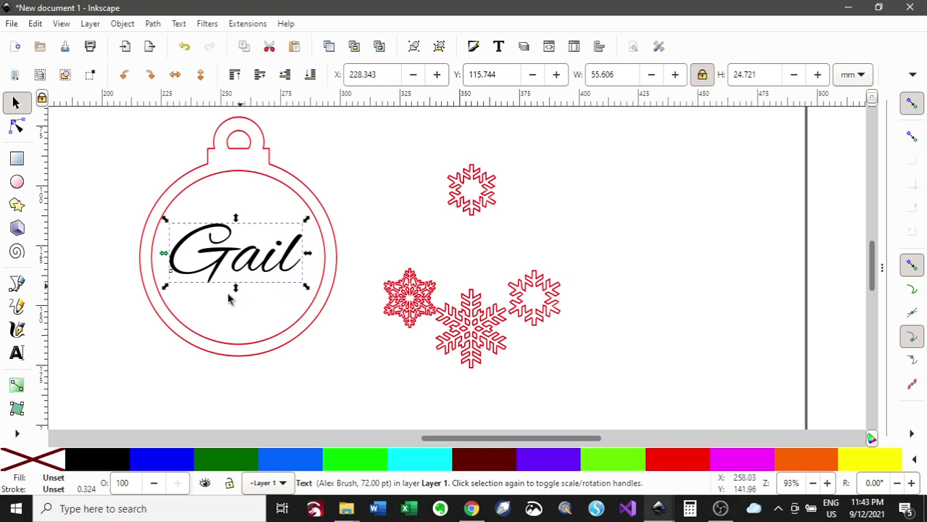
Clear the font family field for Gail and scroll through the list of installed fonts
left_click(17, 353)
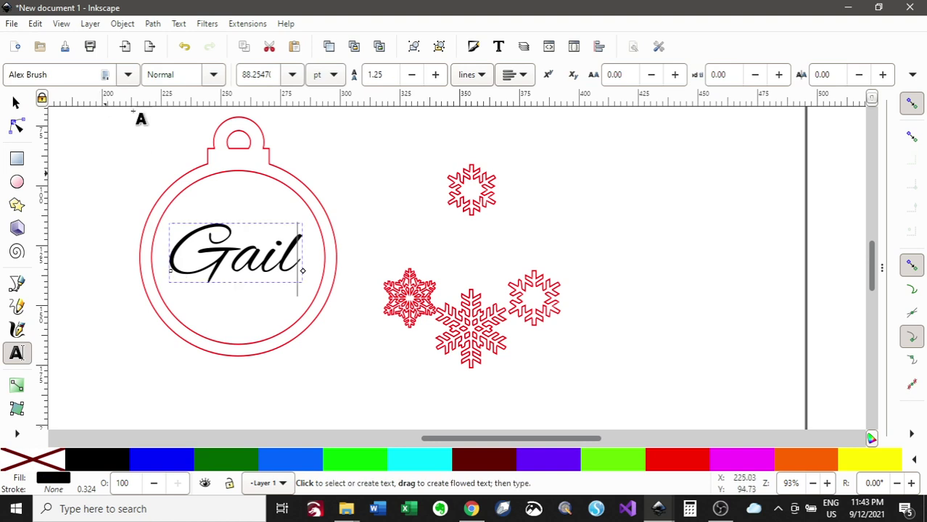
left_click(84, 75)
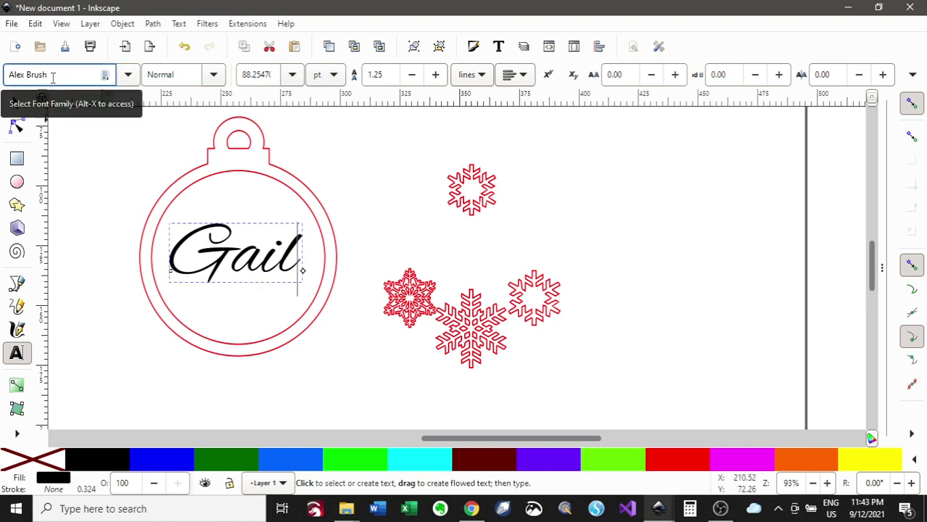
key("ctrl+a")
key("BackSpace")
key("Return")
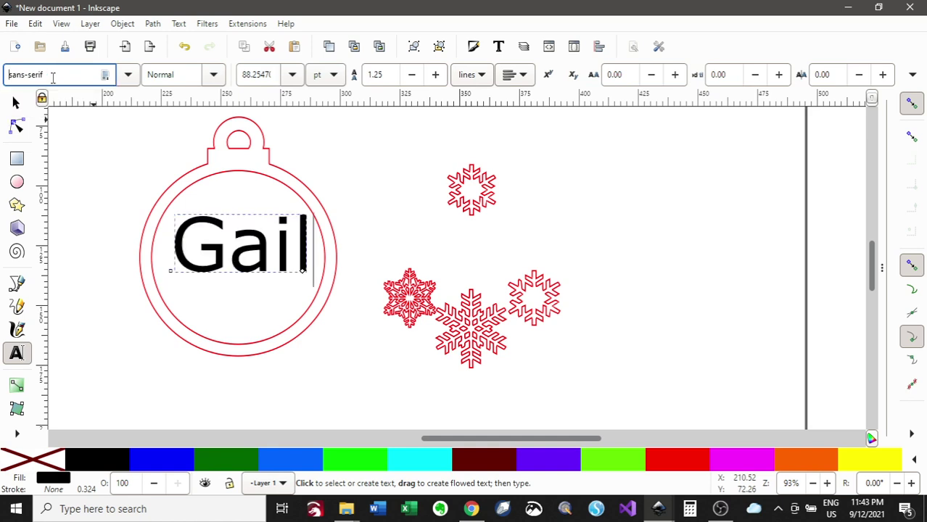
scroll(53, 79, "down", 1)
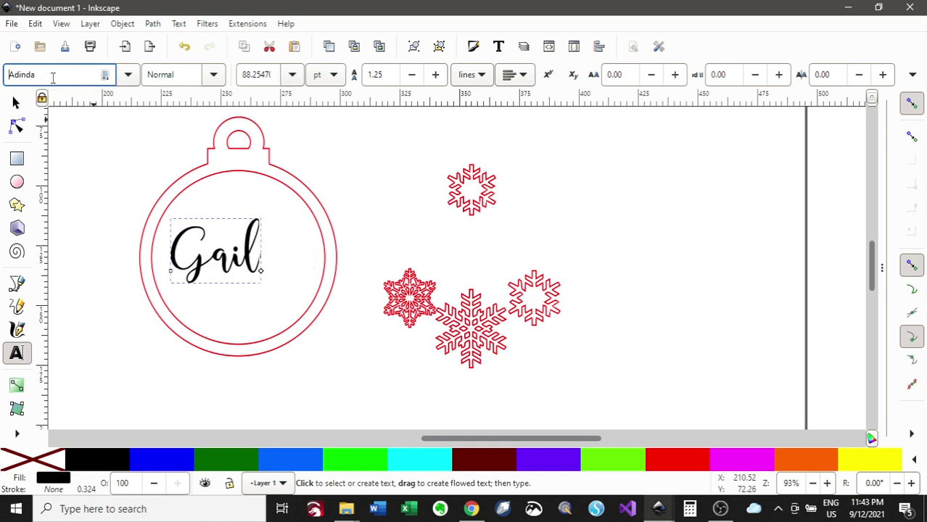
scroll(53, 78, "down", 1)
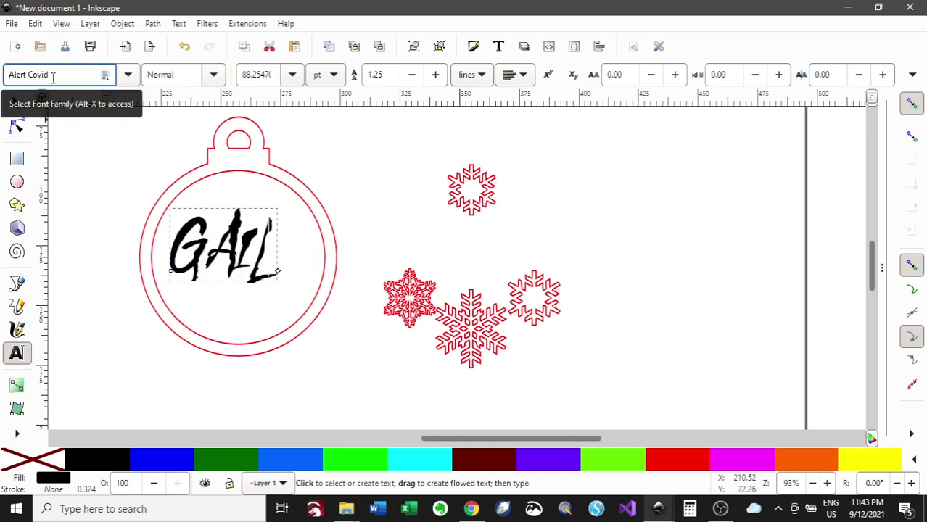
scroll(53, 78, "down", 1)
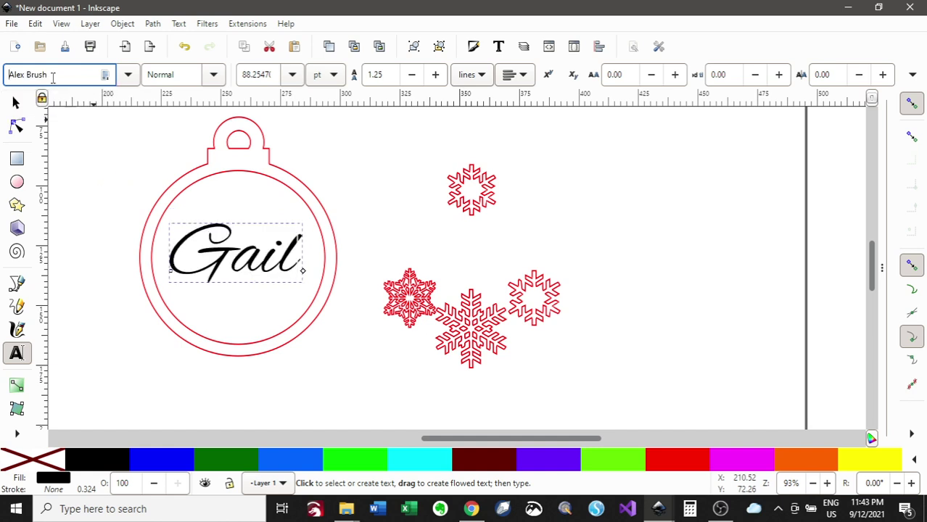
scroll(53, 78, "down", 1)
scroll(53, 78, "down", 1)
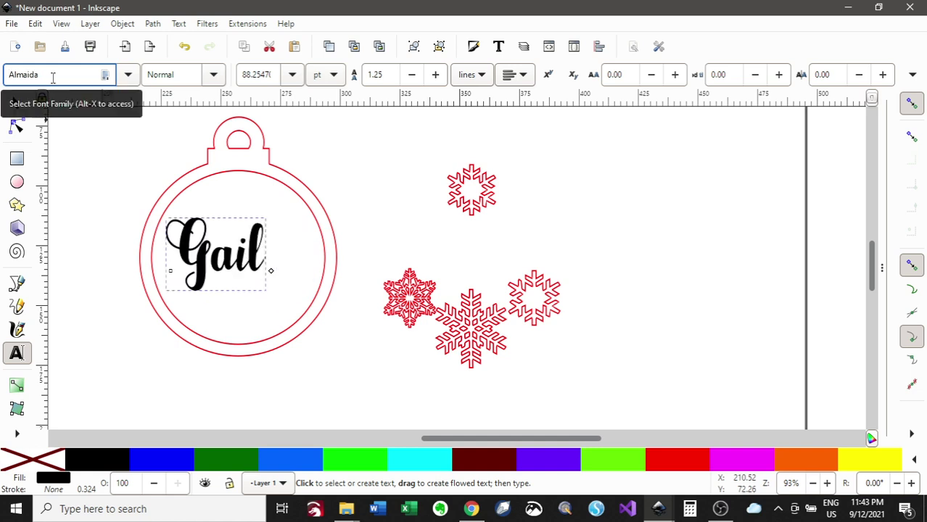
scroll(53, 78, "down", 1)
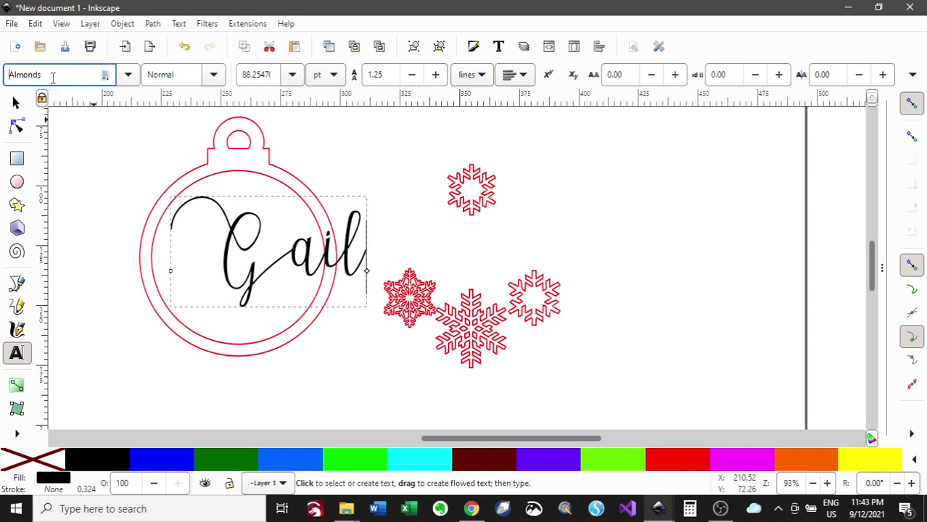
scroll(53, 78, "down", 1)
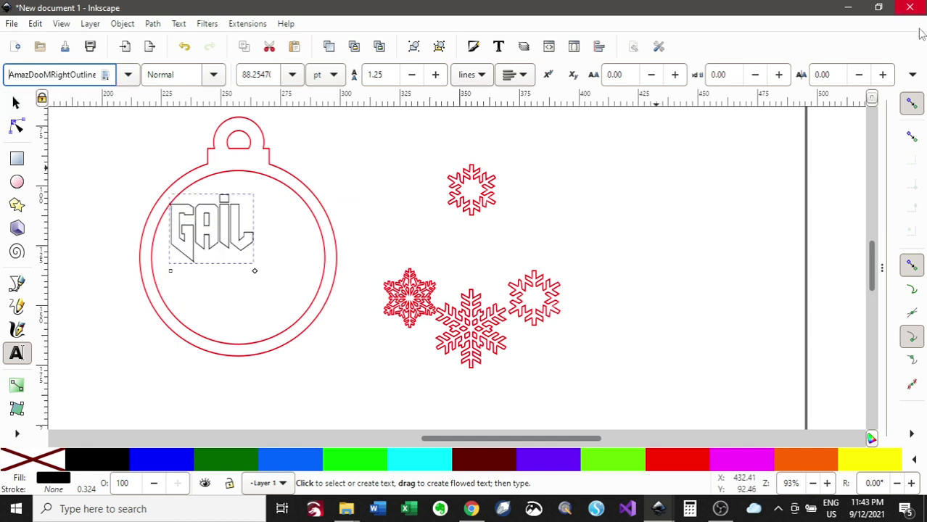
Preview fonts on Gail one by one, from Americano through Book Antiqua
key("Down")
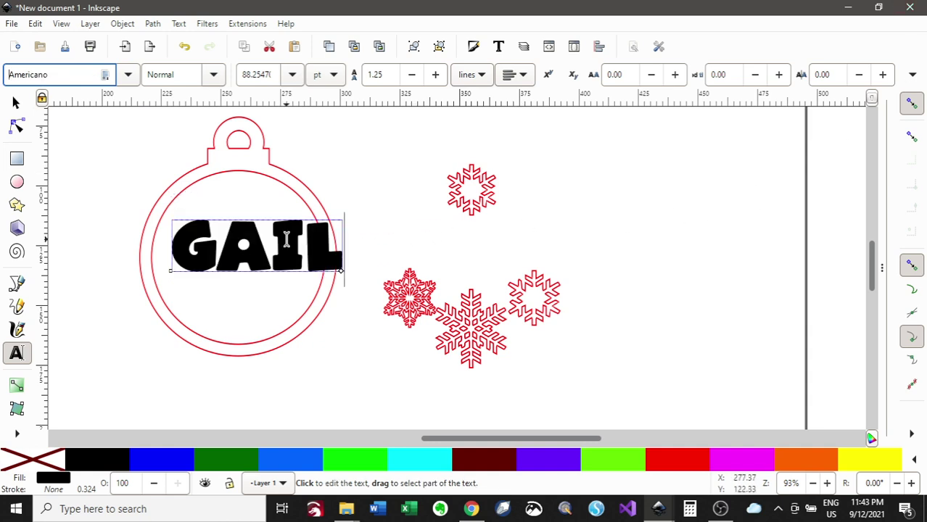
key("Down")
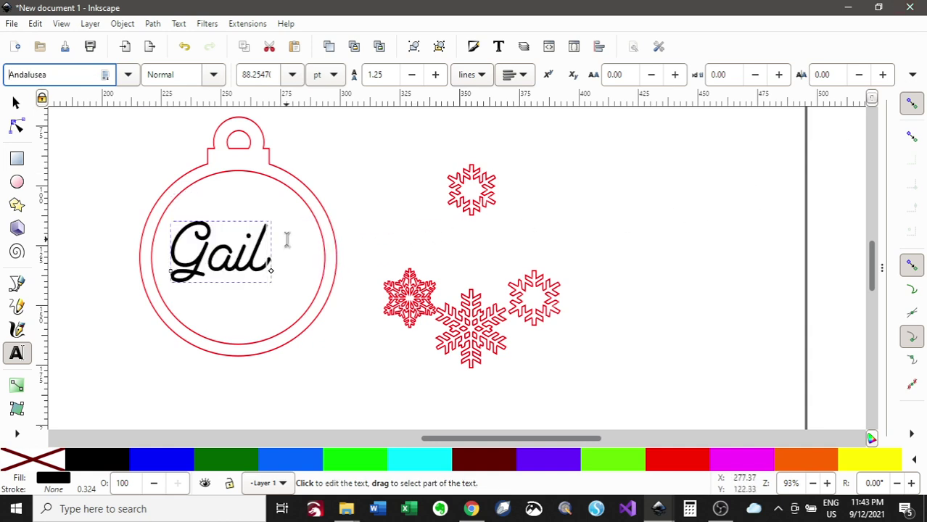
key("Down")
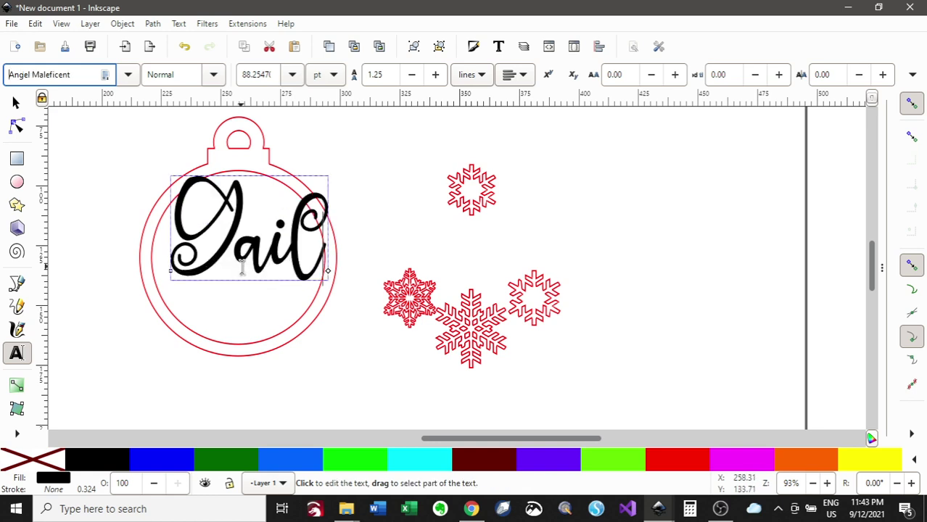
key("Up")
key("Down")
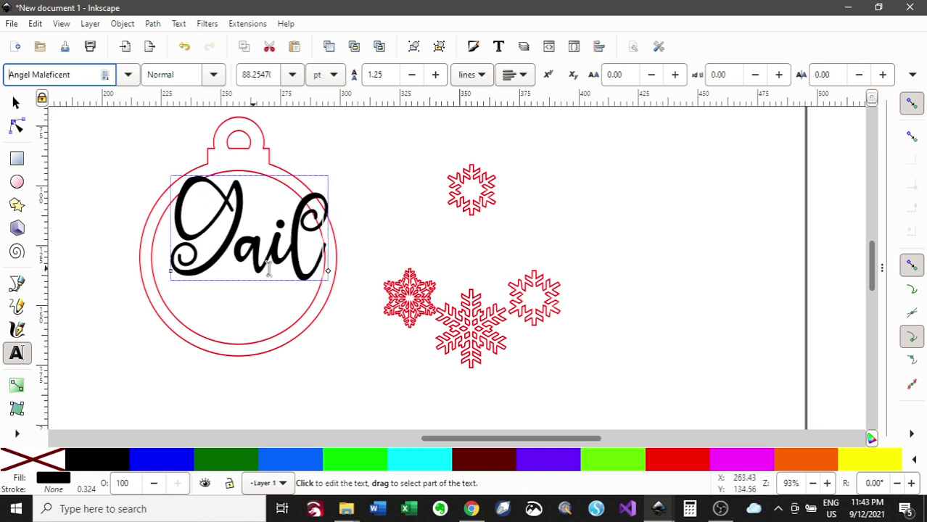
key("Down")
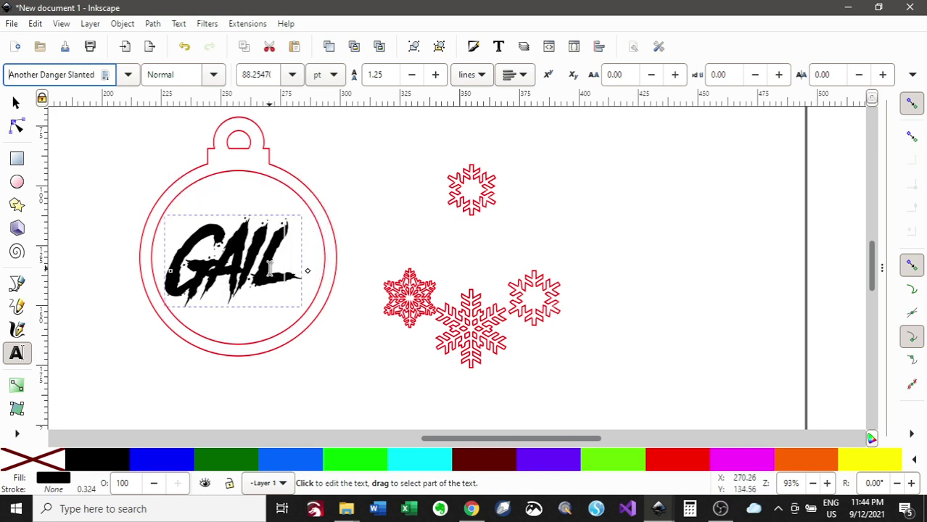
key("Down")
key("Down")
key("Down")
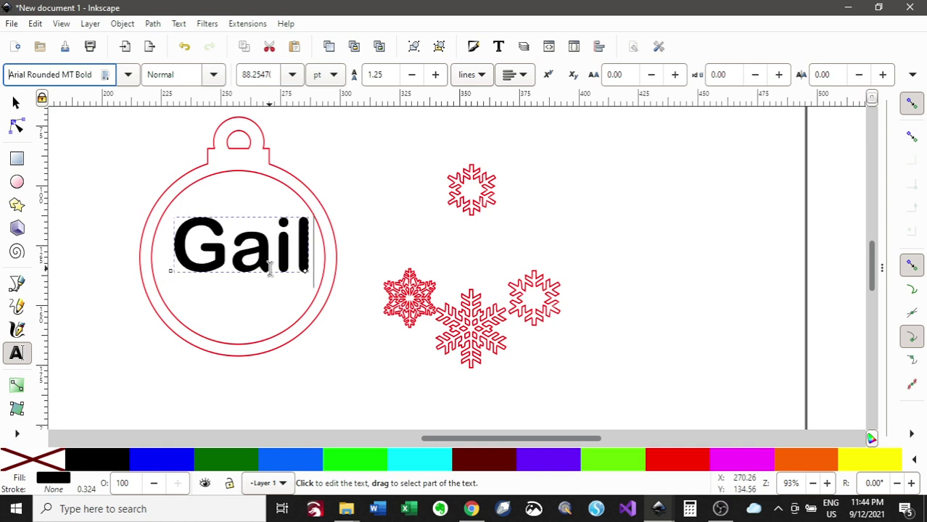
key("Down")
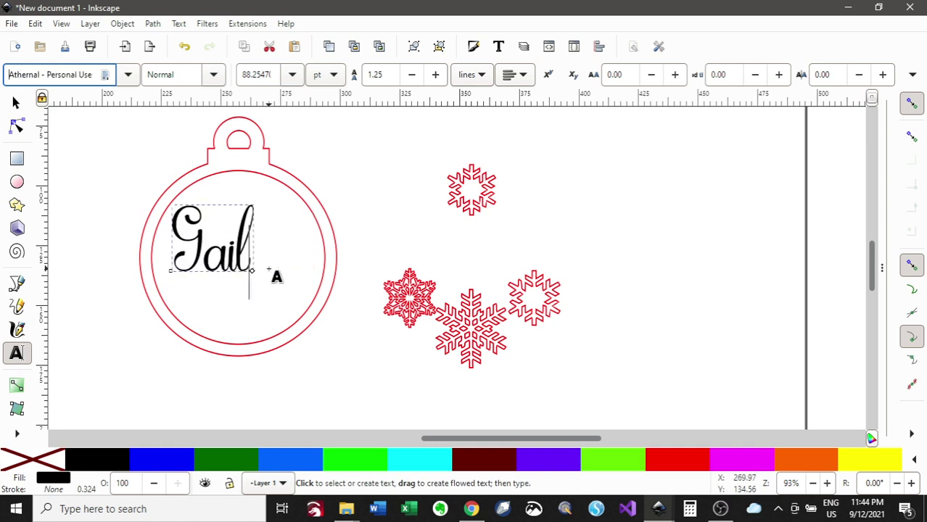
key("Down")
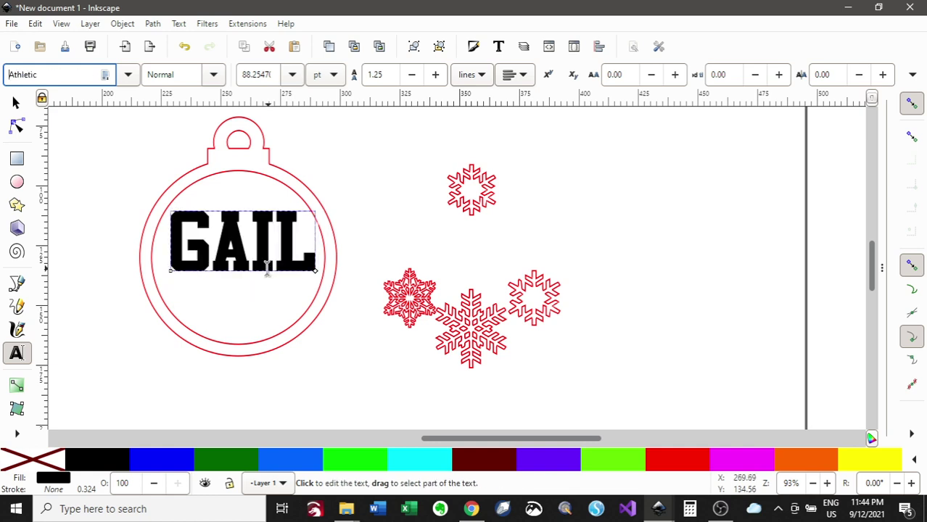
key("Down")
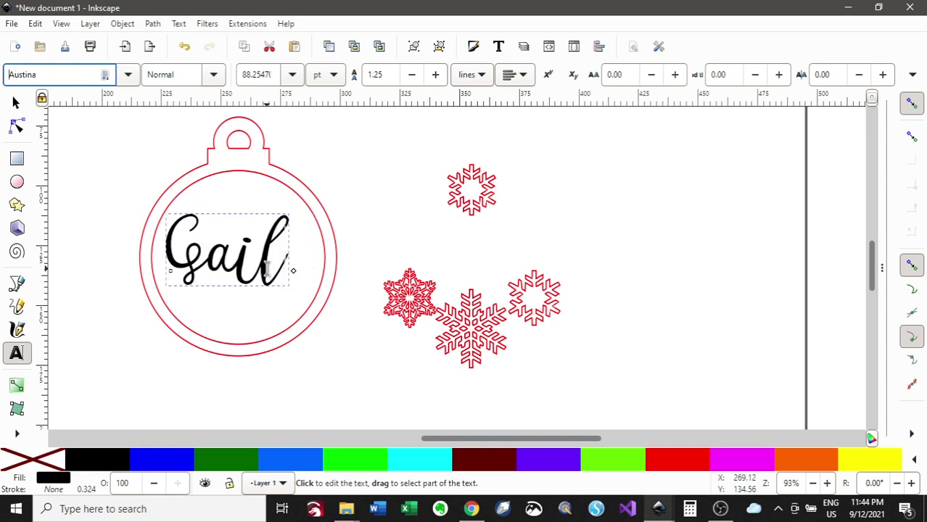
key("Down")
key("Down")
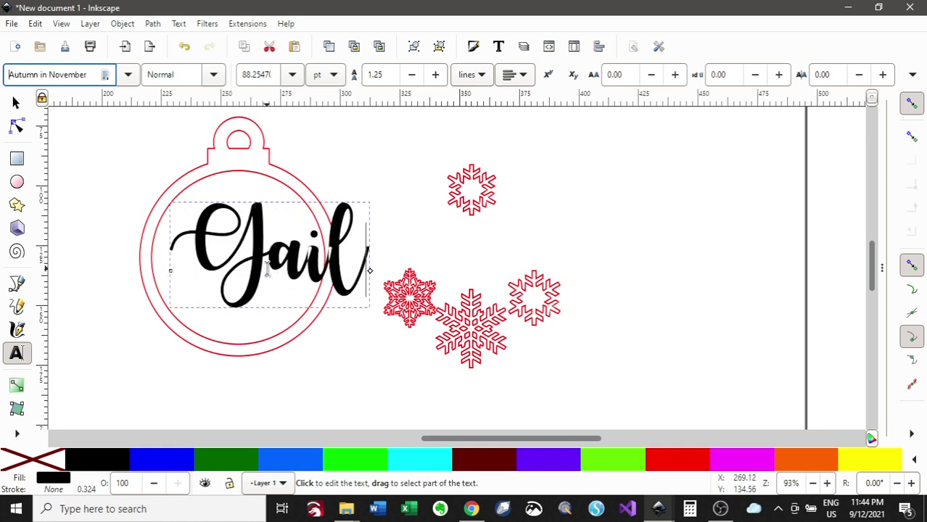
key("Down")
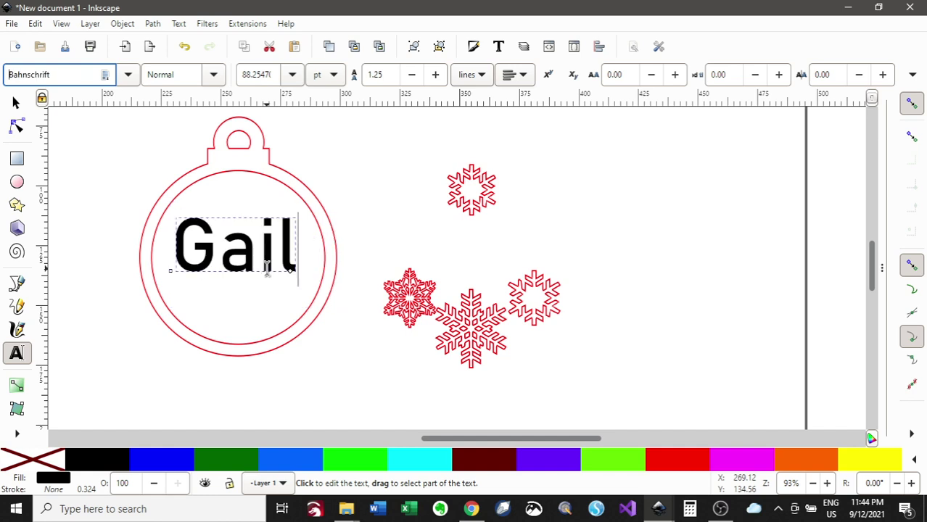
key("Down")
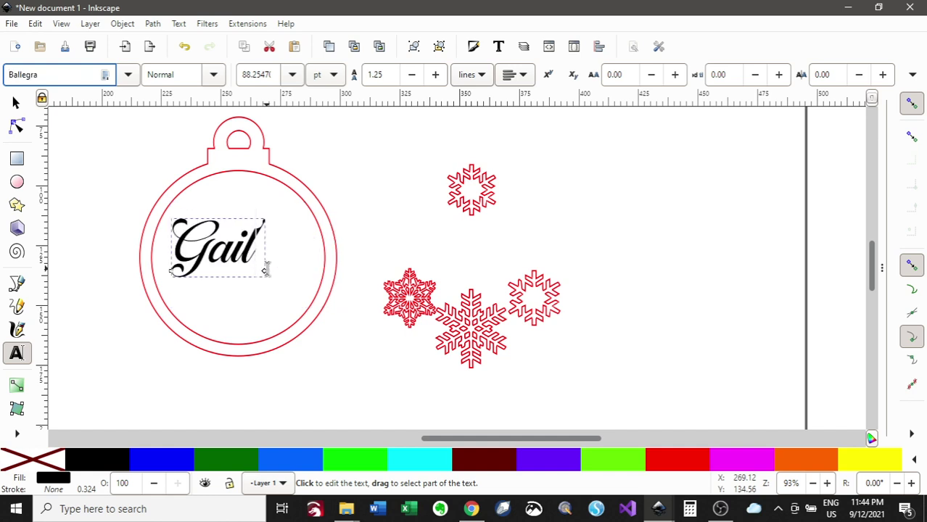
key("Down")
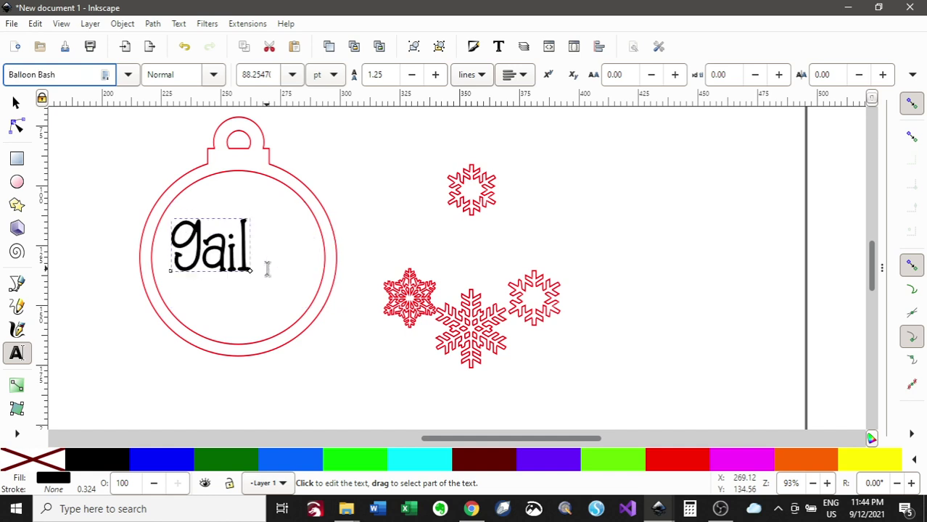
key("Down")
key("Down")
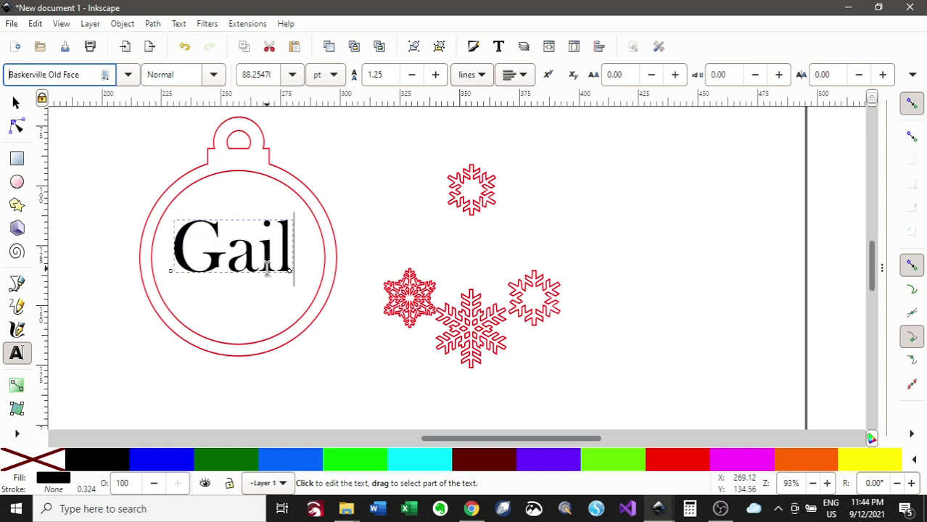
key("Down")
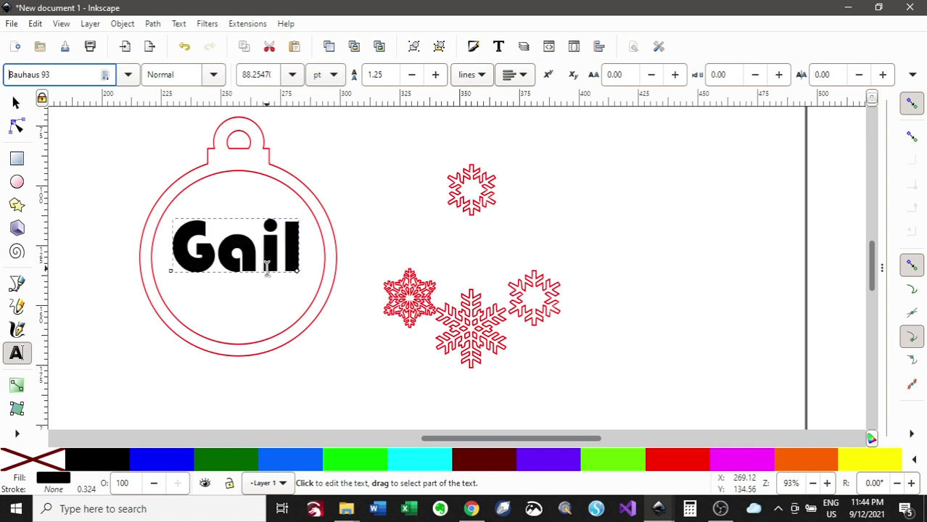
key("Down")
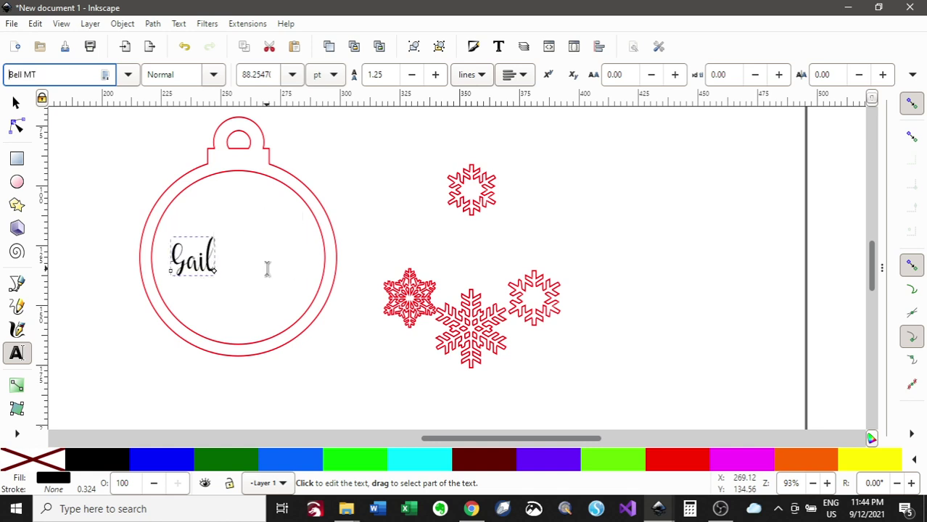
key("Down")
key("Down")
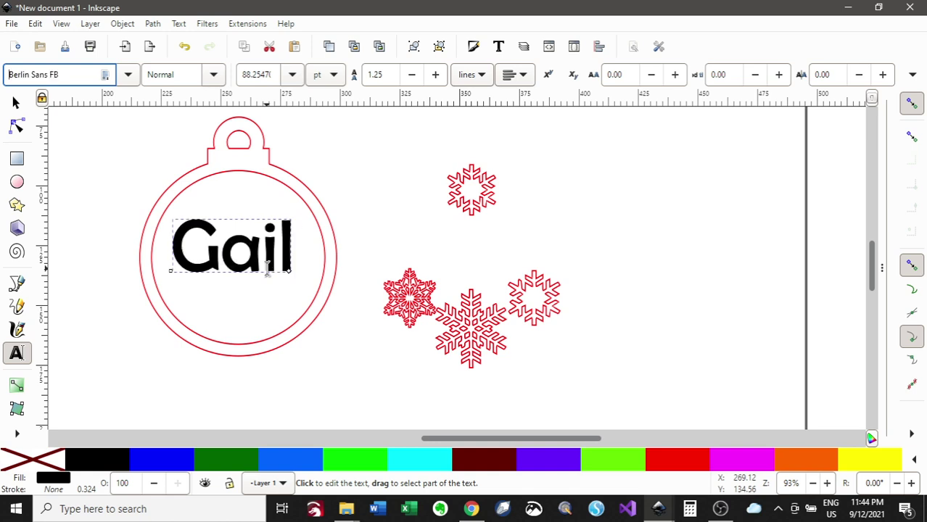
key("Down")
key("Down")
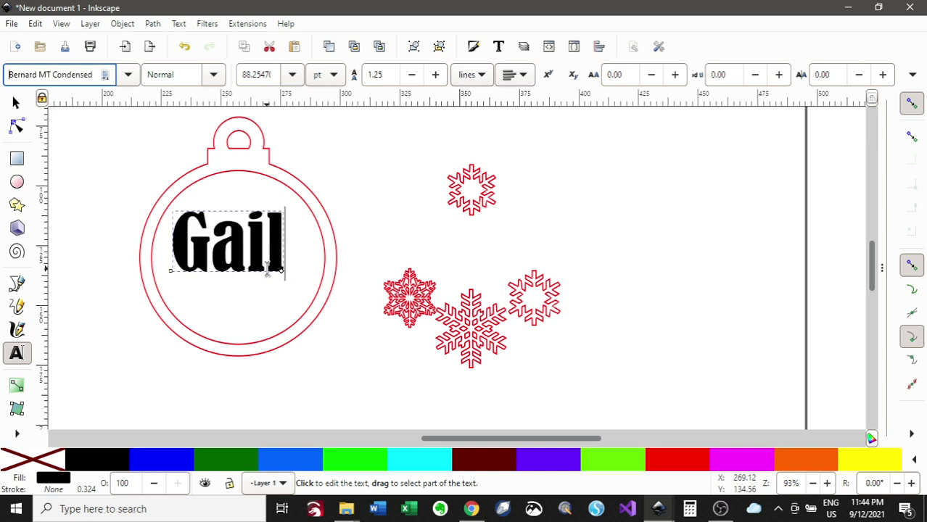
key("Down")
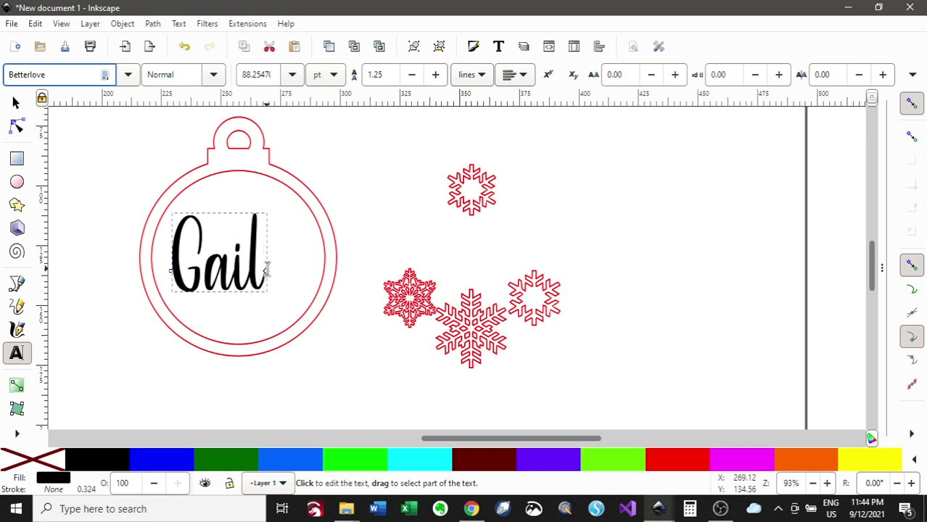
key("Down")
key("Down")
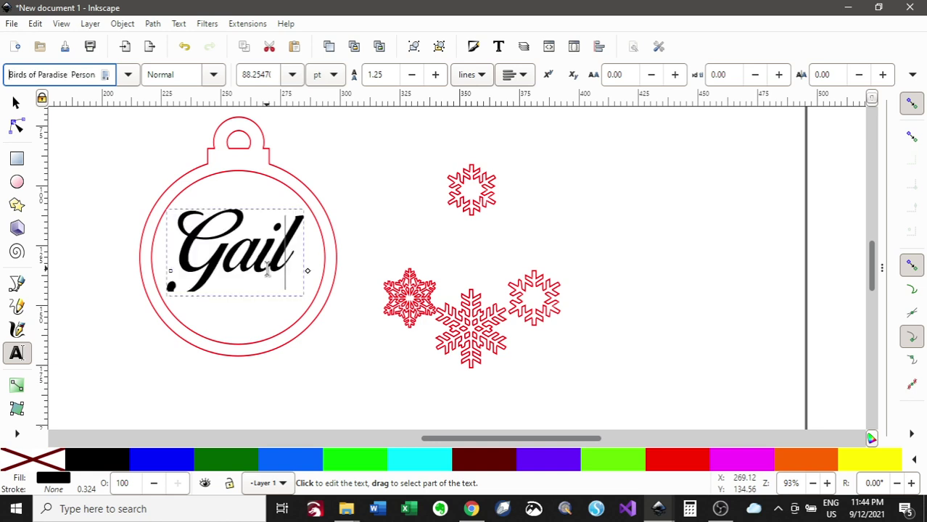
key("Down")
key("Down")
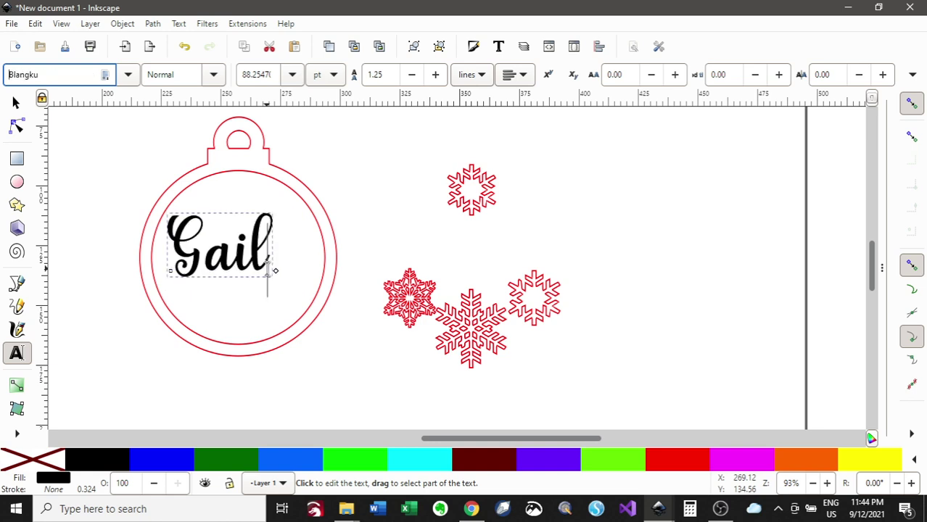
key("Down")
key("Down")
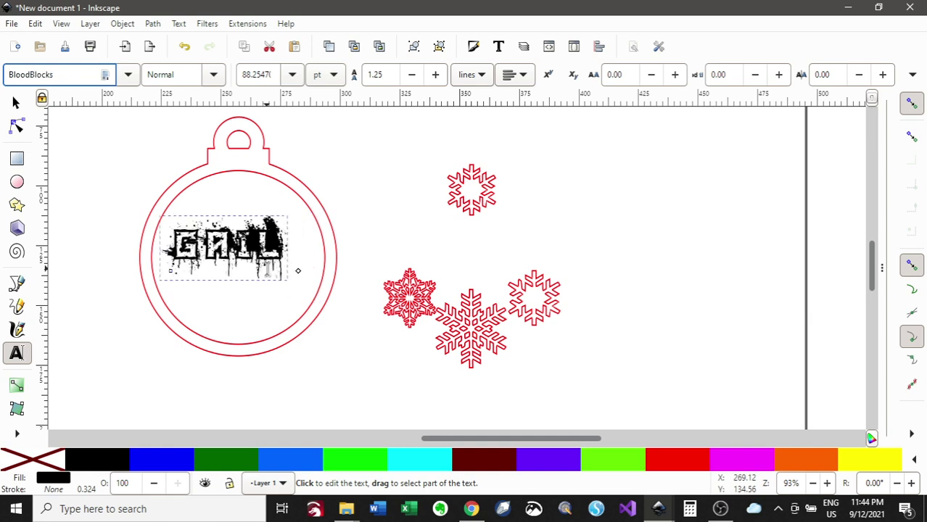
key("Down")
key("Down")
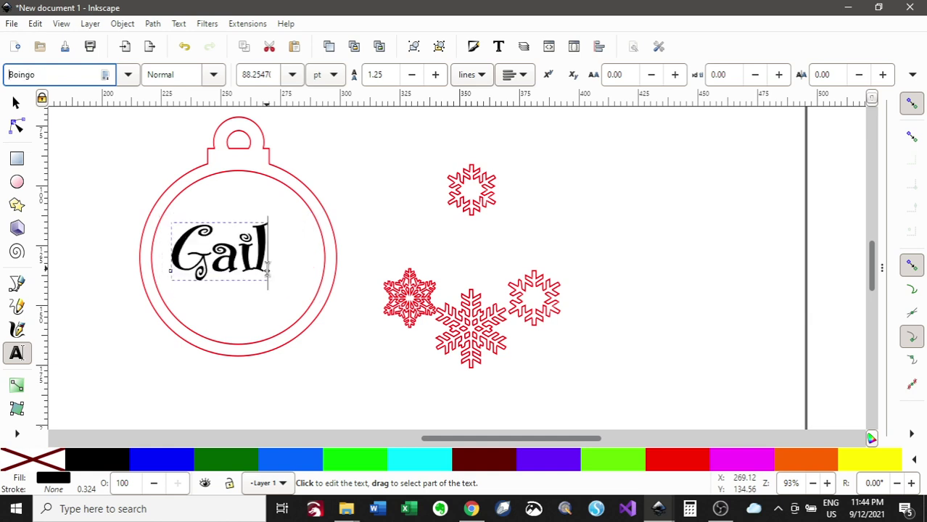
key("Down")
key("Down")
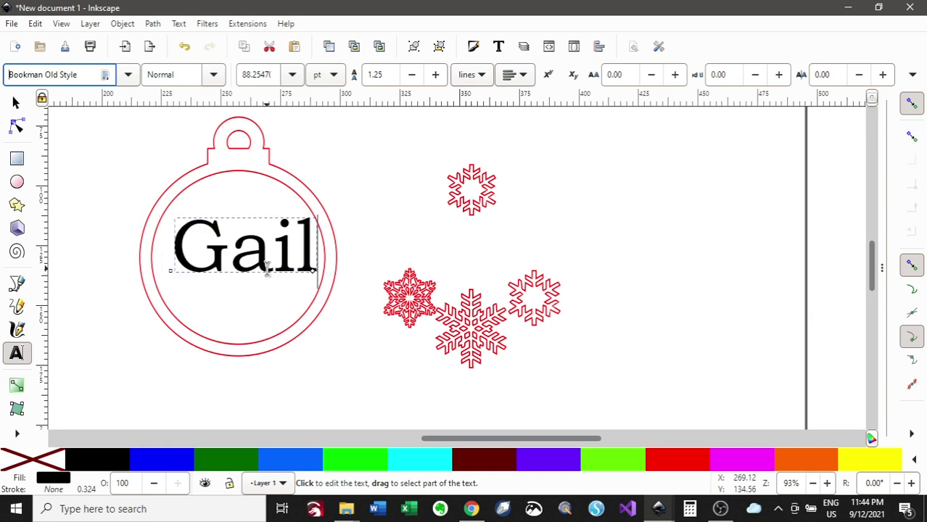
key("Down")
key("Down")
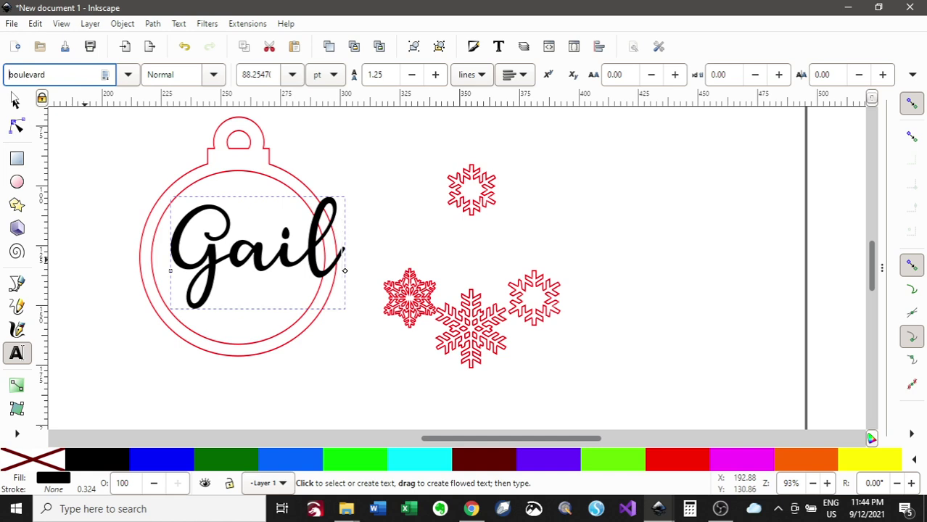
Centre Gail in the ornament circle, scale it proportionally to about 74.8 mm wide, and nudge it up
left_click(14, 102)
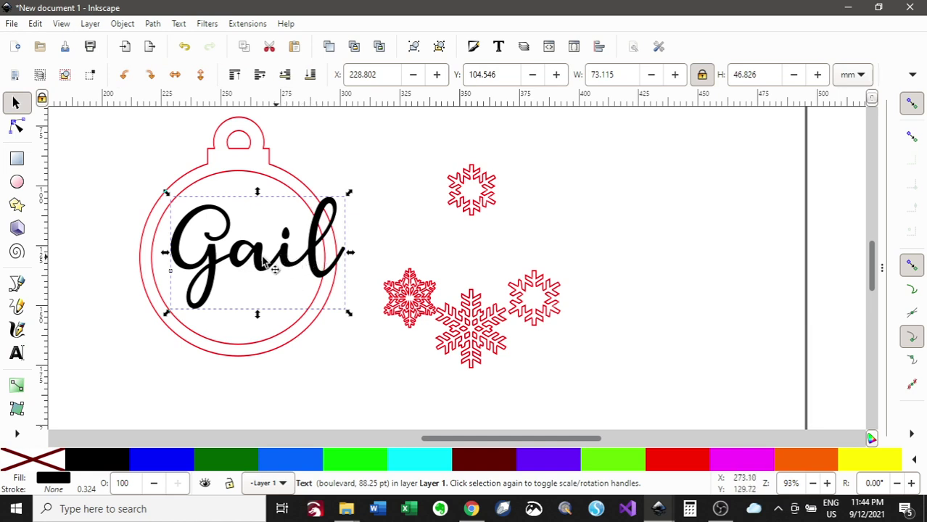
left_click_drag(261, 261, 240, 266)
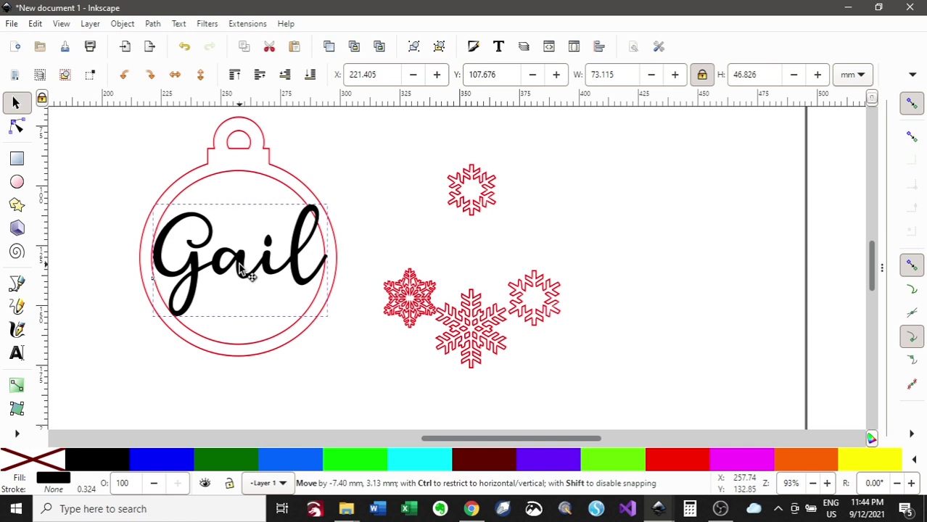
left_click_drag(238, 264, 235, 264)
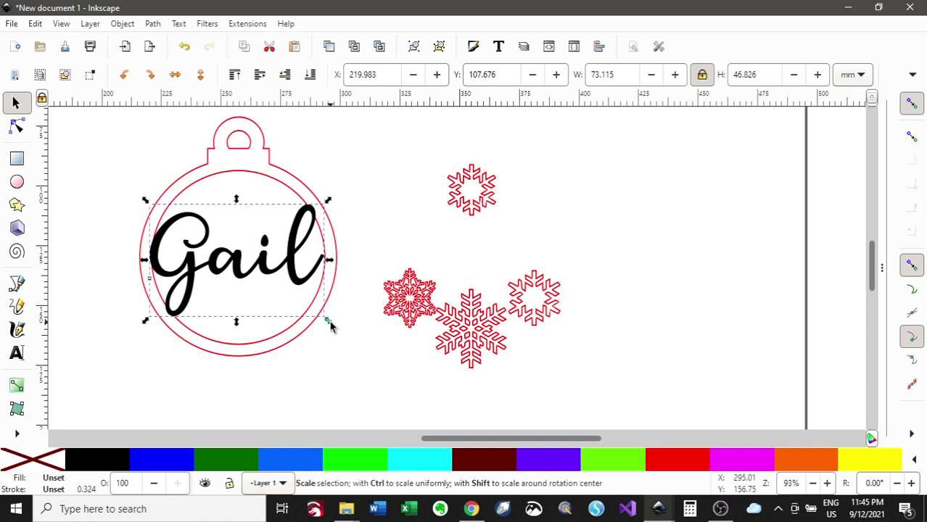
left_click_drag(330, 326, 368, 330)
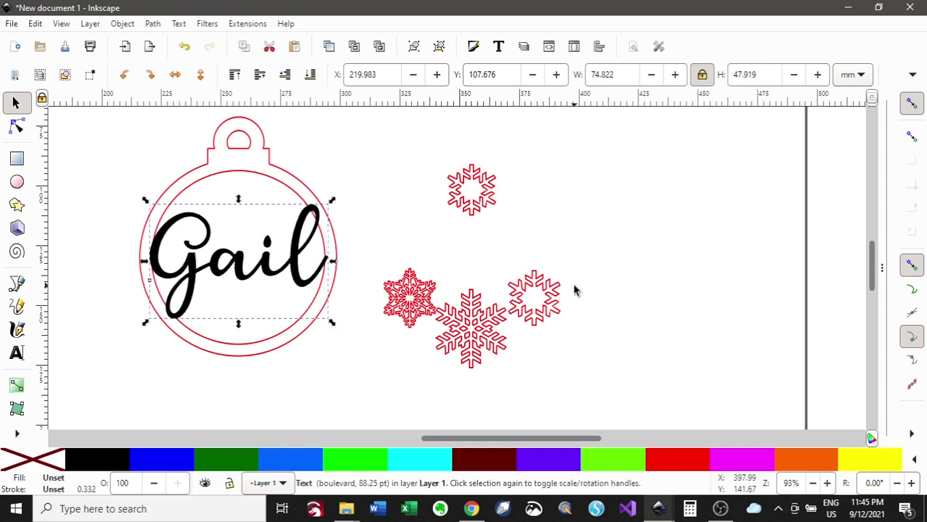
key("Up")
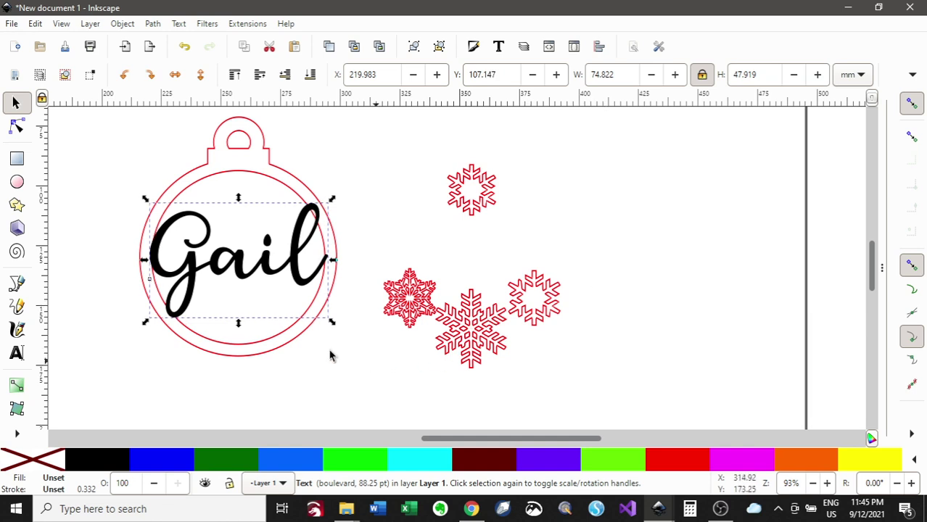
left_click(304, 349)
left_click(174, 331)
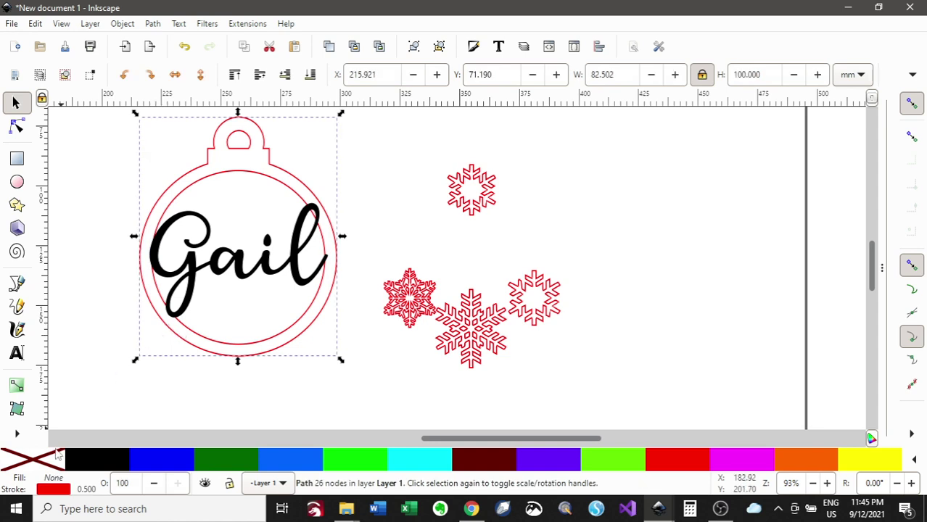
left_click(101, 469)
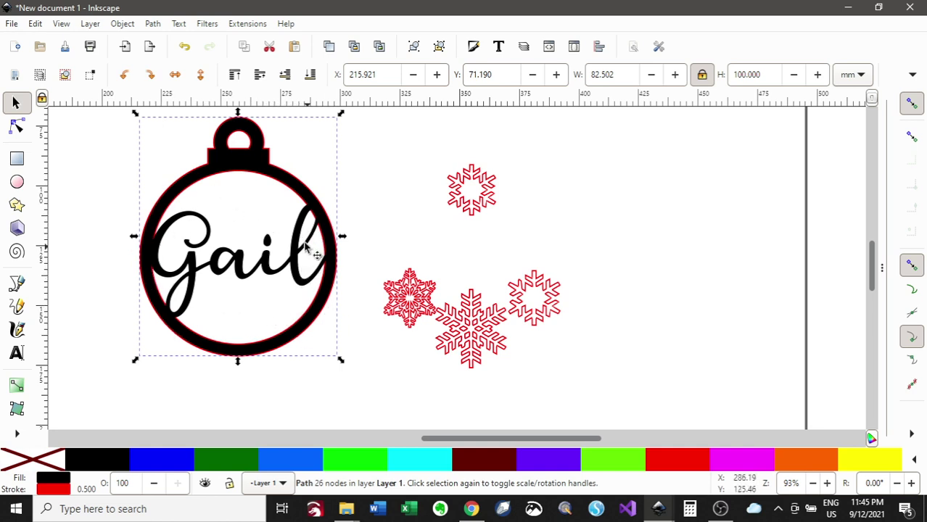
left_click(41, 462)
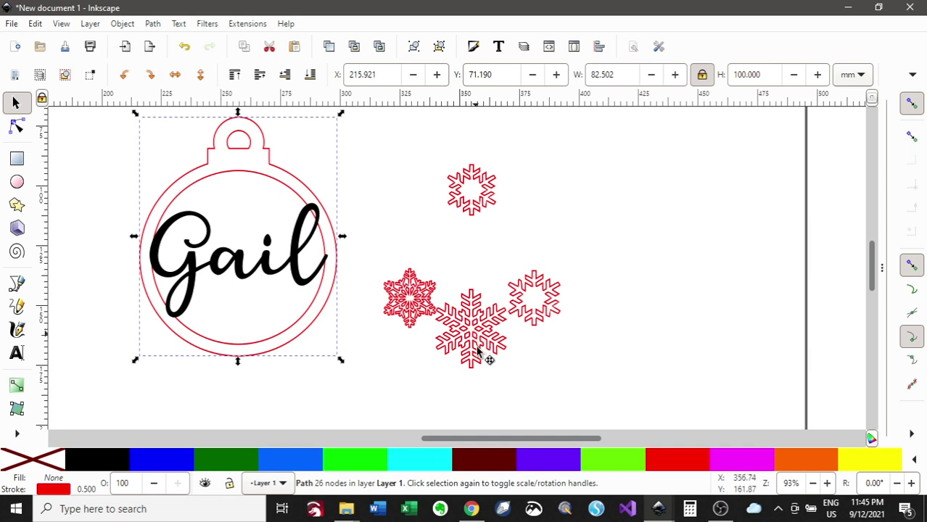
Place the large middle snowflake inside the bauble below Gail, shifted slightly left
left_click_drag(479, 359, 248, 319)
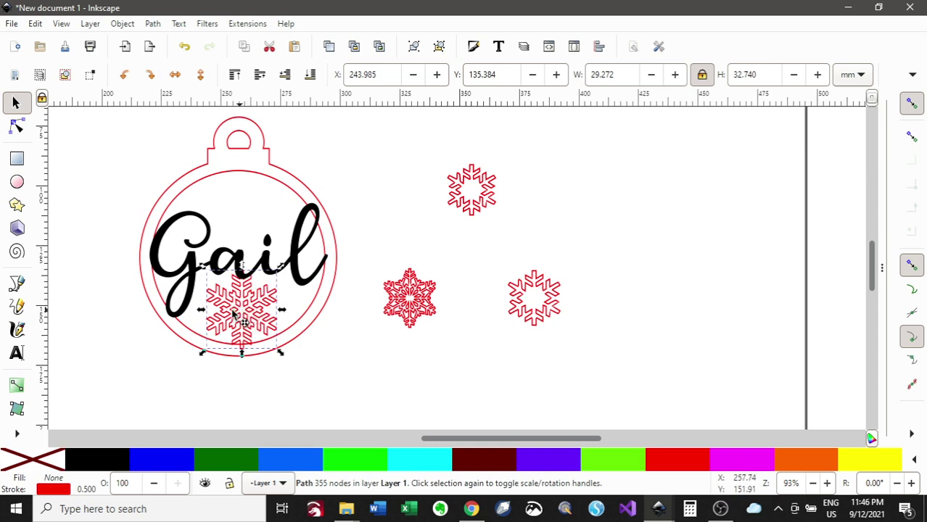
mouse_move(232, 313)
left_mouse_down()
mouse_move(226, 320)
mouse_move(236, 325)
mouse_move(225, 324)
left_mouse_up()
key("ctrl+z")
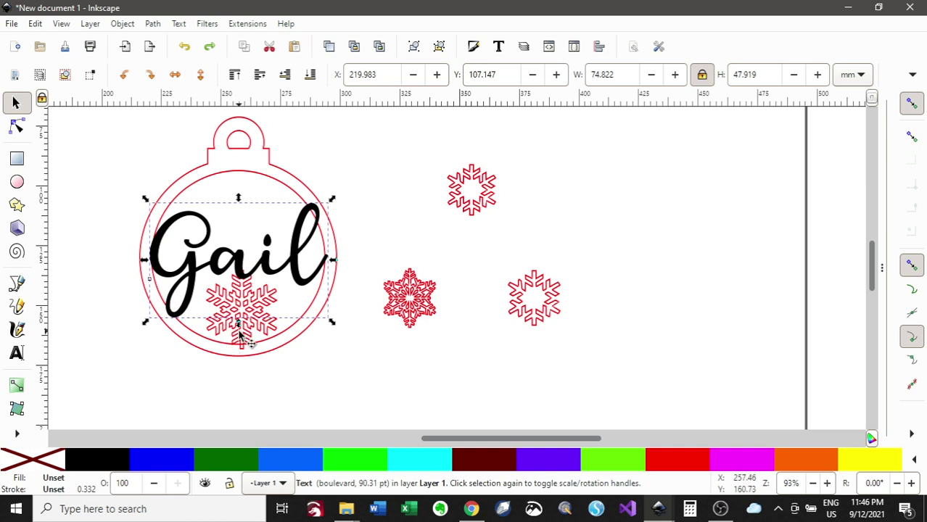
left_click(238, 334)
left_click_drag(239, 333, 218, 331)
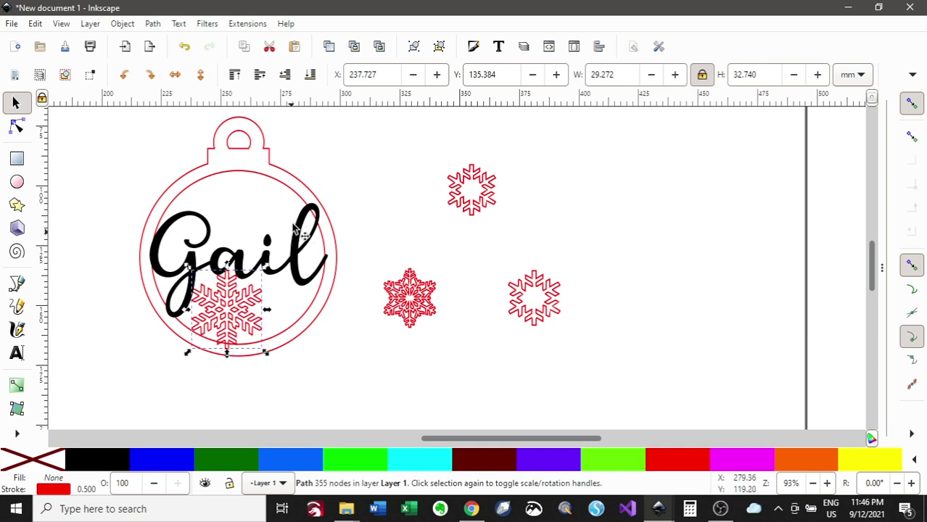
Rotate the lower snowflake about 20 degrees and nudge it into place under Gail
left_click(227, 310, "alt")
left_click(226, 325)
left_click(225, 332)
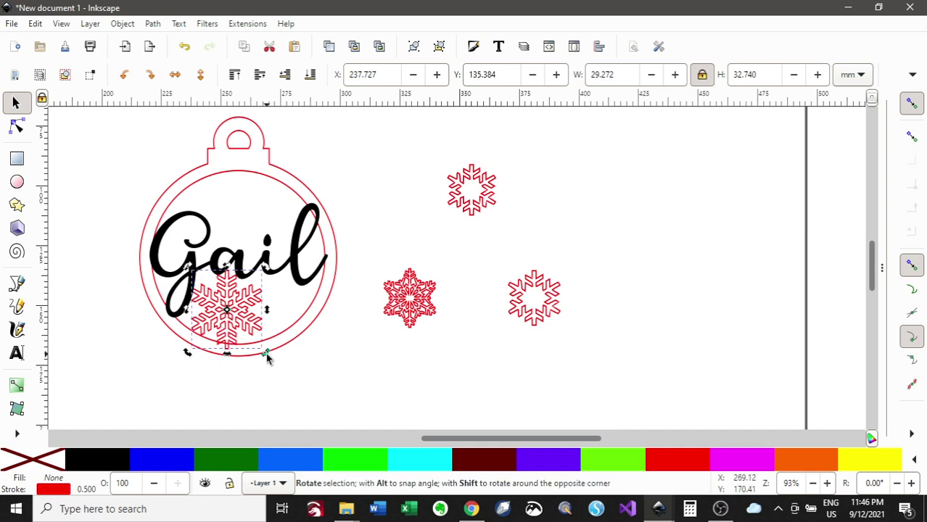
left_click_drag(266, 356, 256, 370)
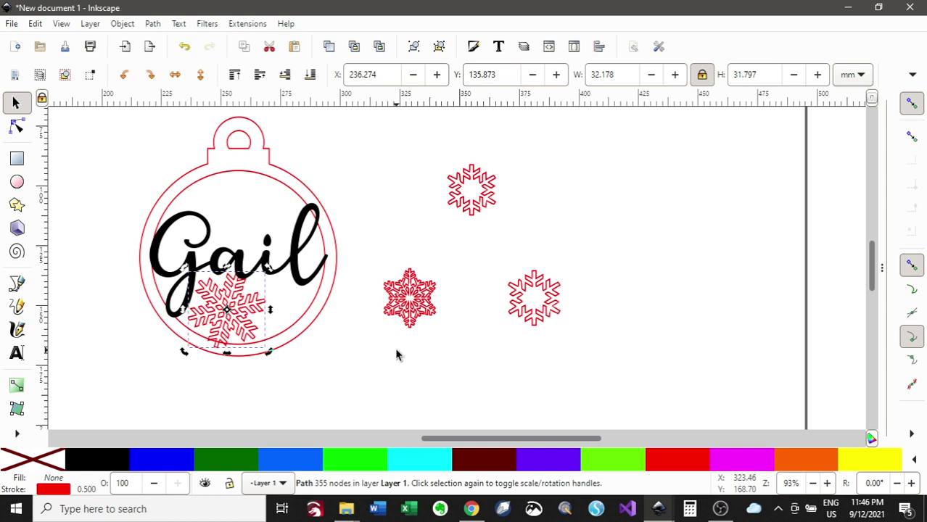
key("Left")
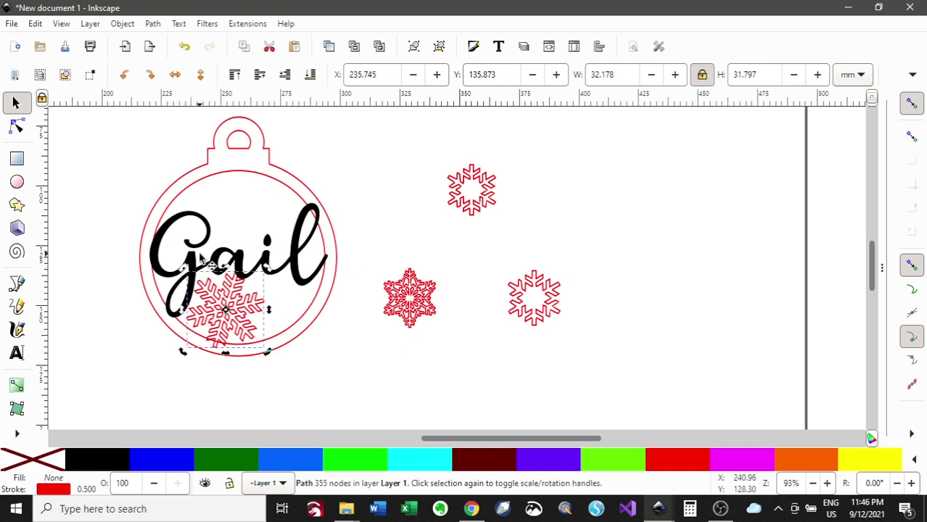
scroll(208, 255, "up", 1)
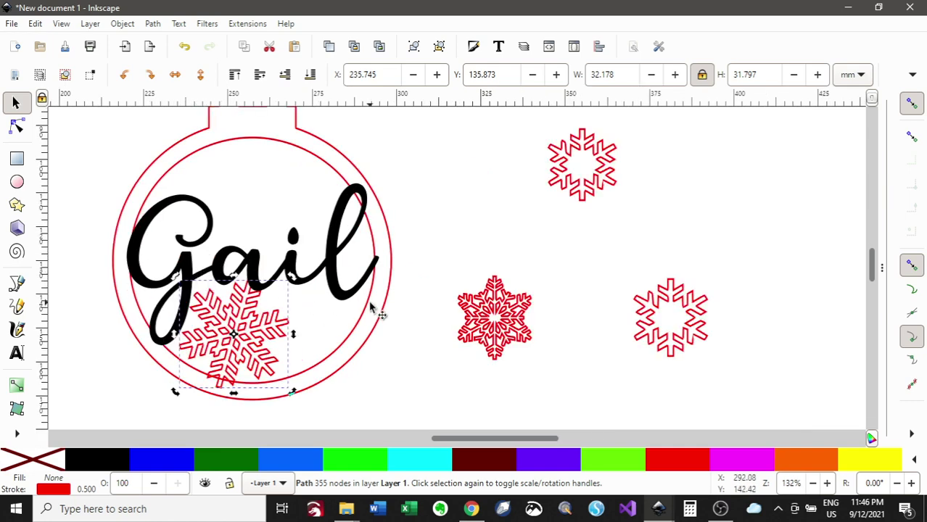
key("Left")
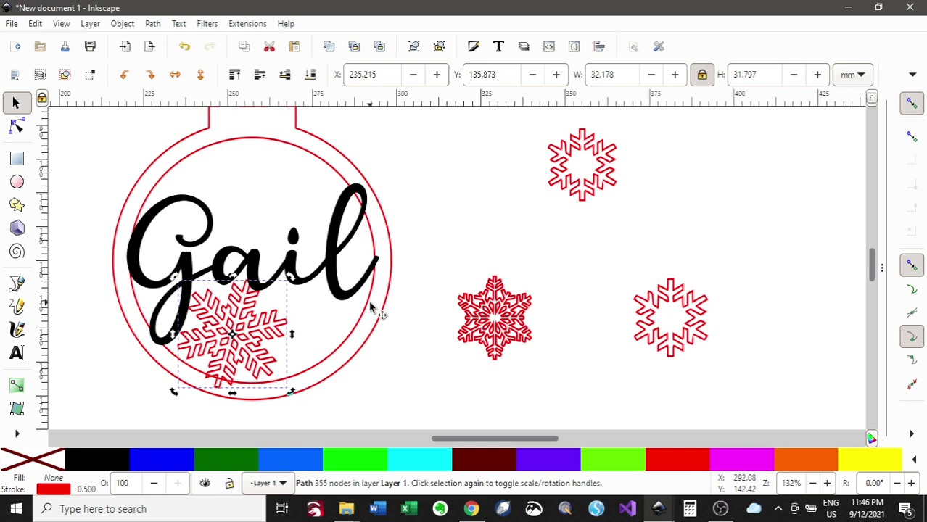
key("Down")
key("Left")
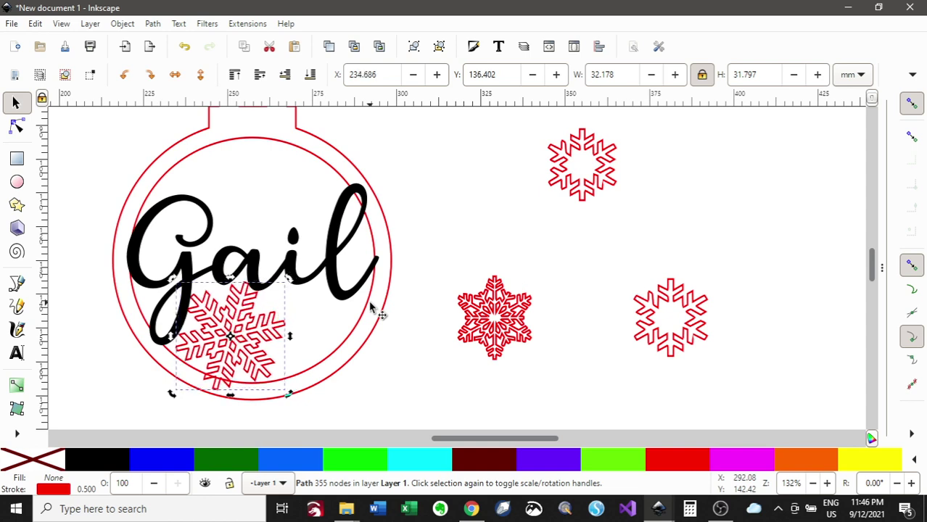
key("Up")
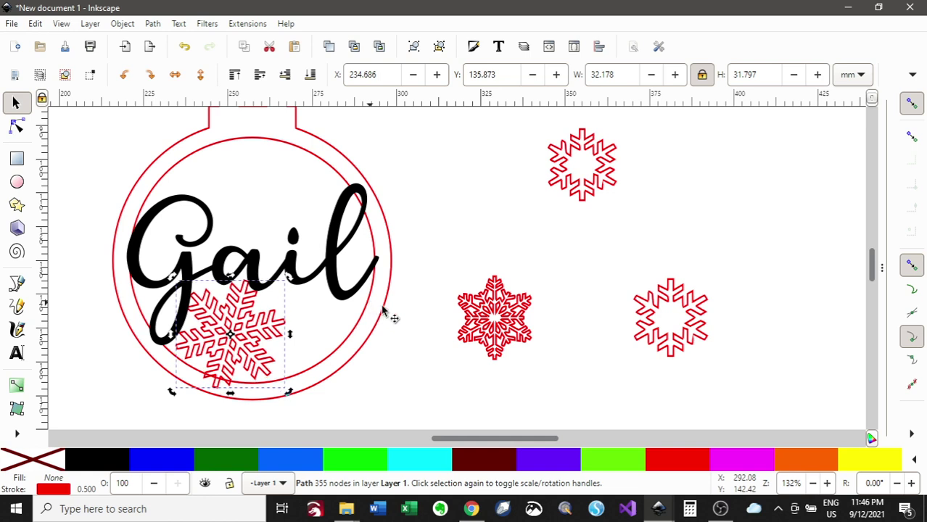
Enlarge the snowflake to about 33.8 × 33.4 mm and shift it slightly left
left_click(278, 338)
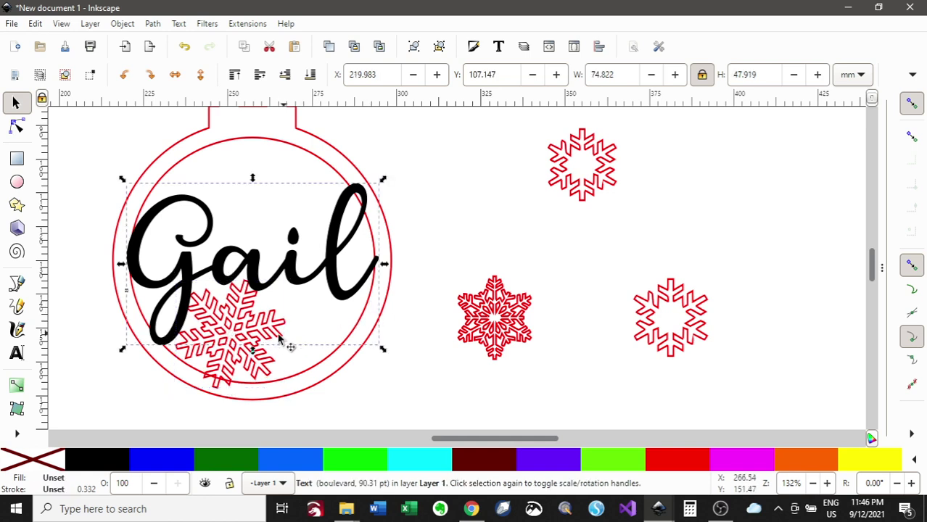
left_click(245, 356)
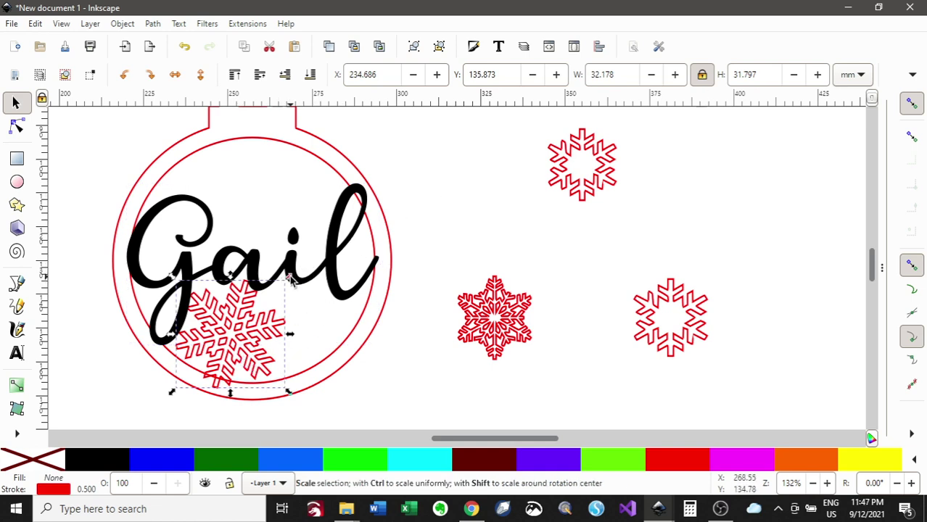
left_click_drag(289, 280, 302, 272)
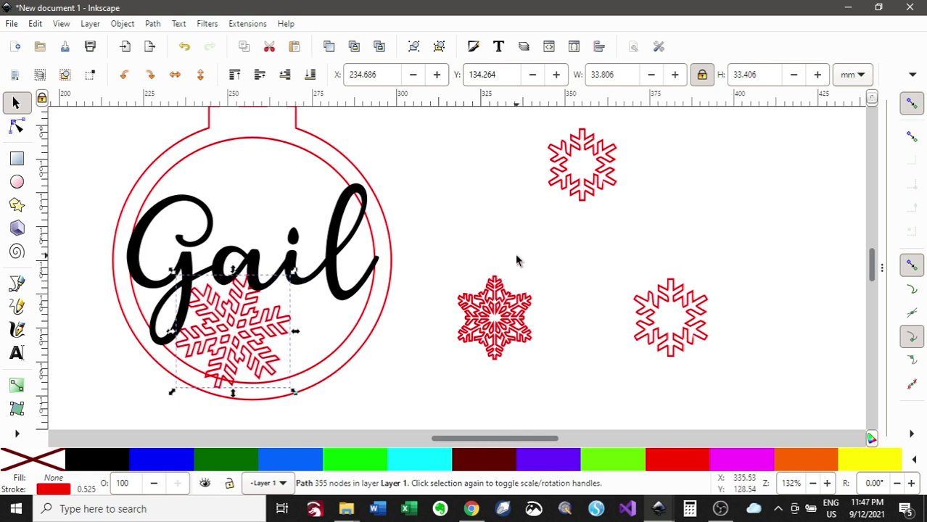
key("Left")
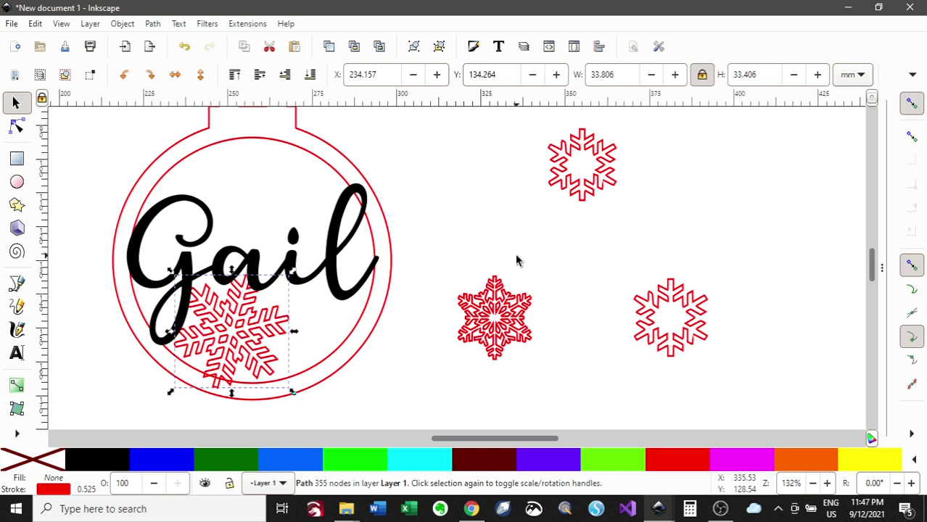
key("Left")
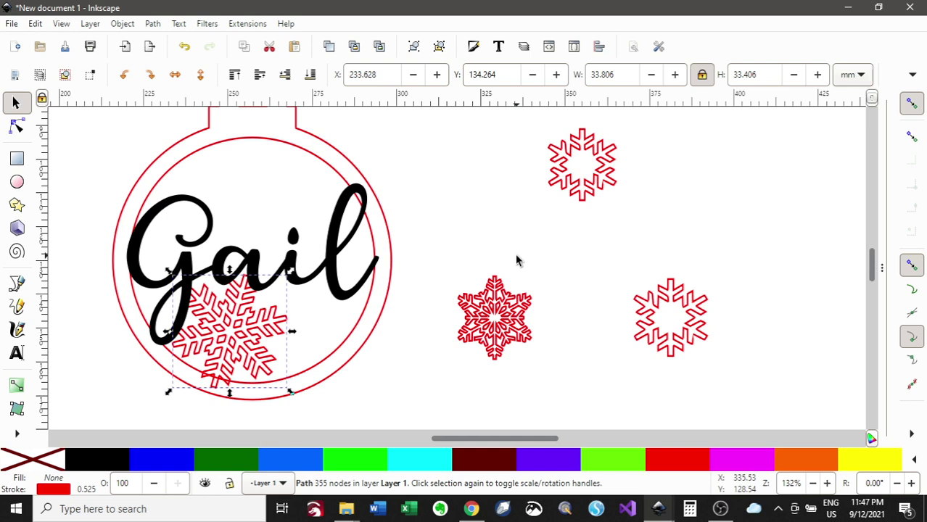
left_click(382, 397)
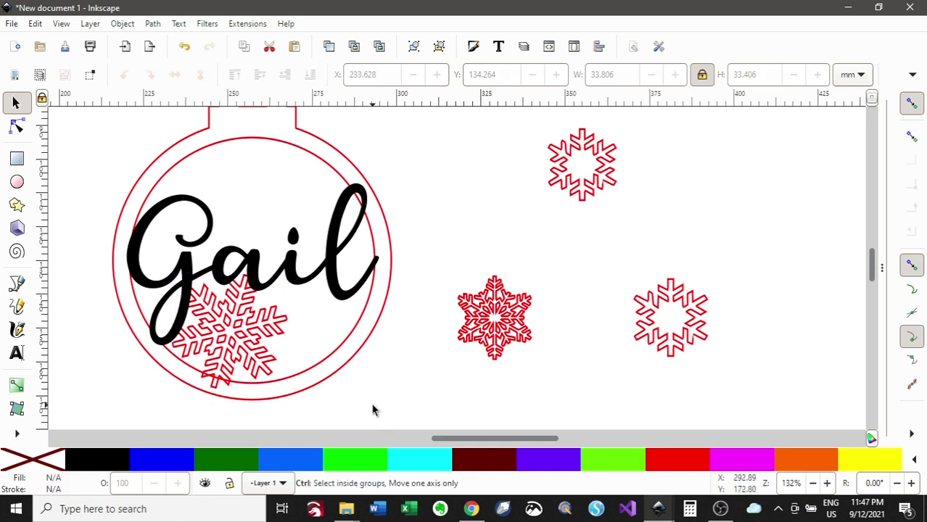
scroll(367, 395, "down", 2)
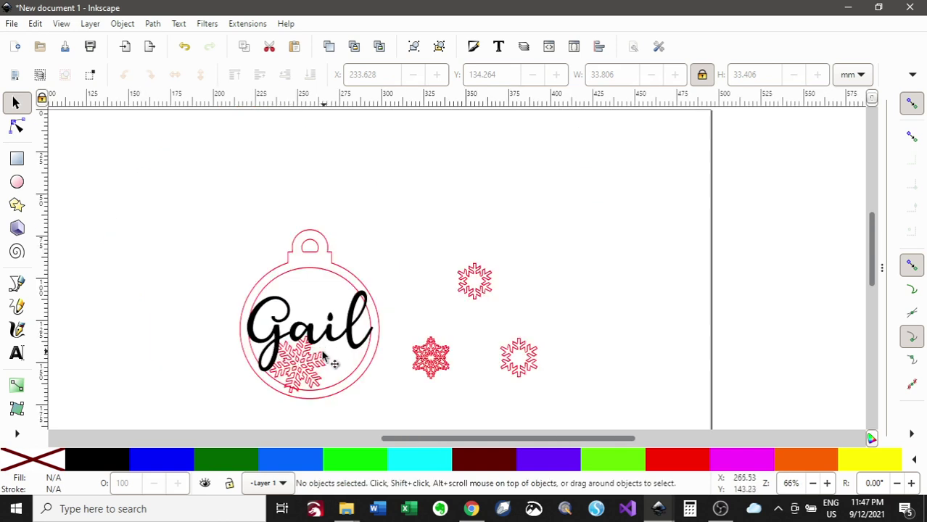
Move the small top-right snowflake (about 19.95 × 21.04 mm) into the bauble's top, above Gail
left_click(479, 286)
left_click(485, 289)
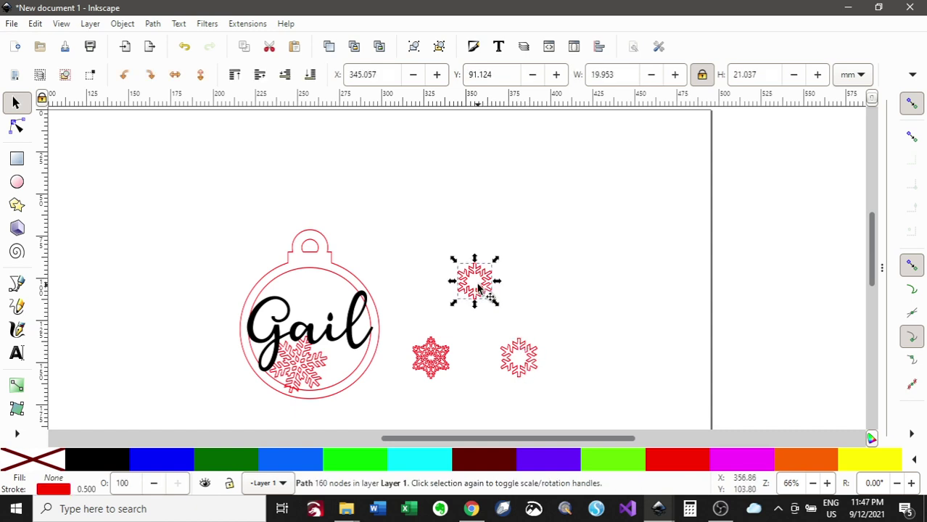
left_click_drag(484, 292, 327, 305)
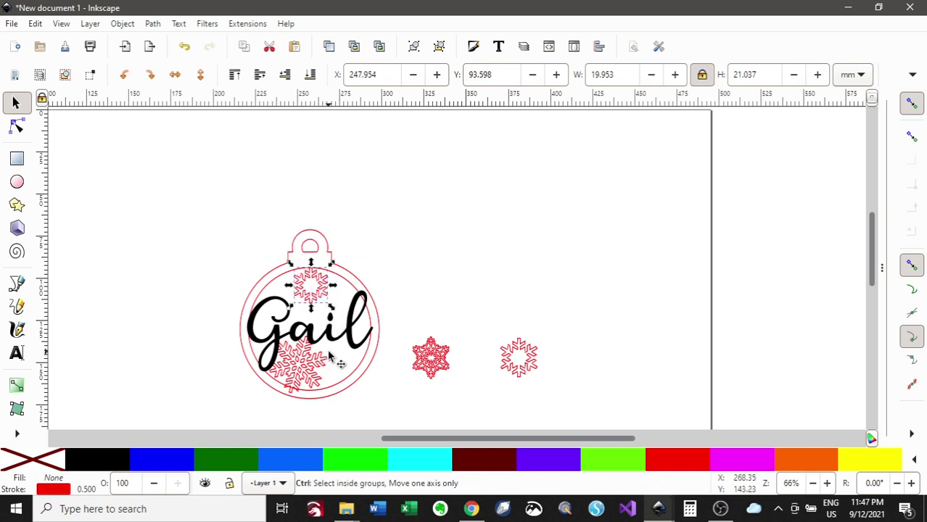
scroll(327, 357, "up", 1)
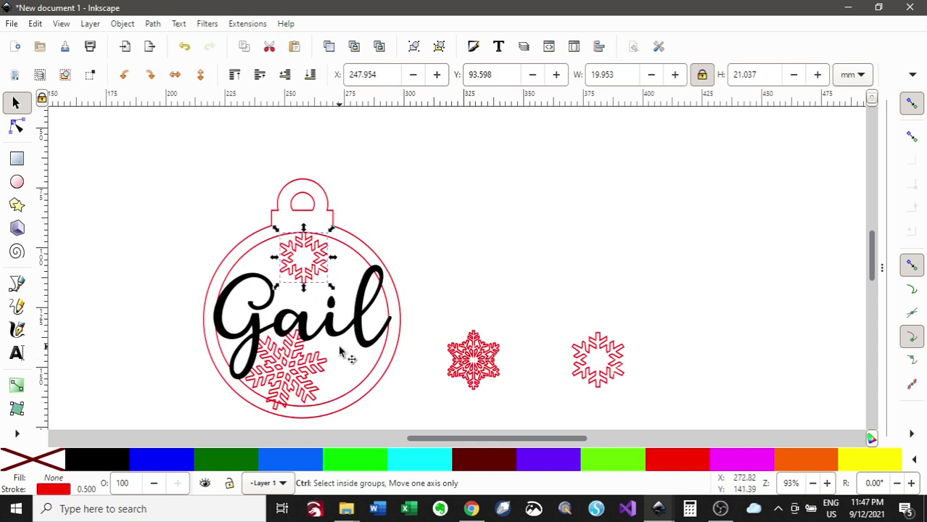
scroll(342, 355, "up", 1)
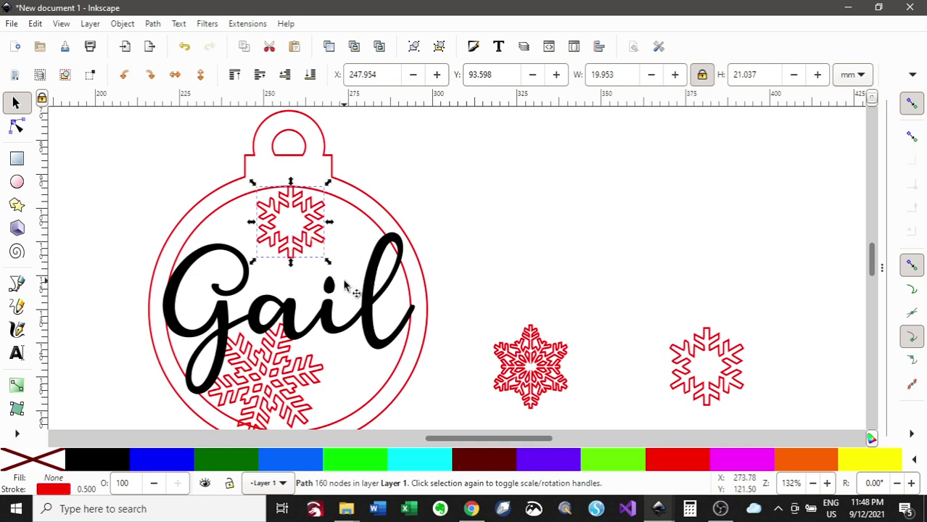
Union the Gail text with the bauble outline using Path > Union
left_click(192, 258)
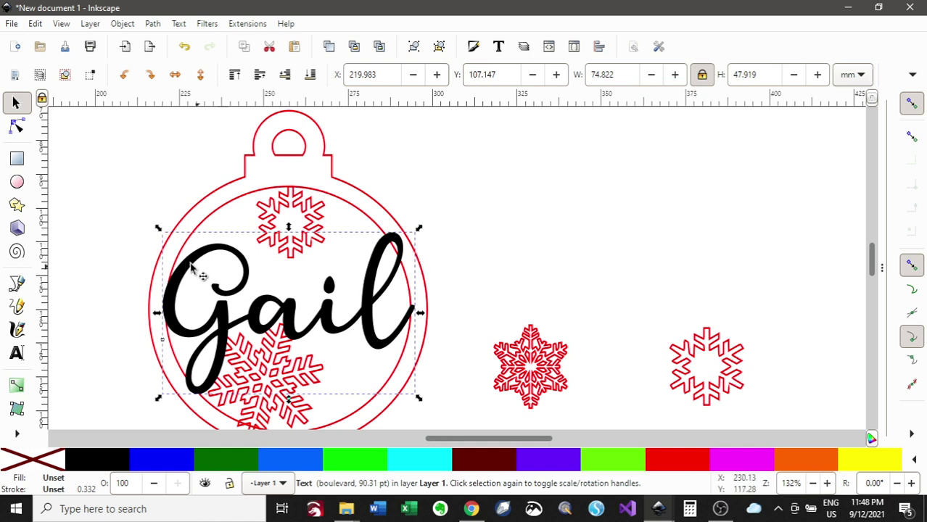
left_click(212, 201, "shift")
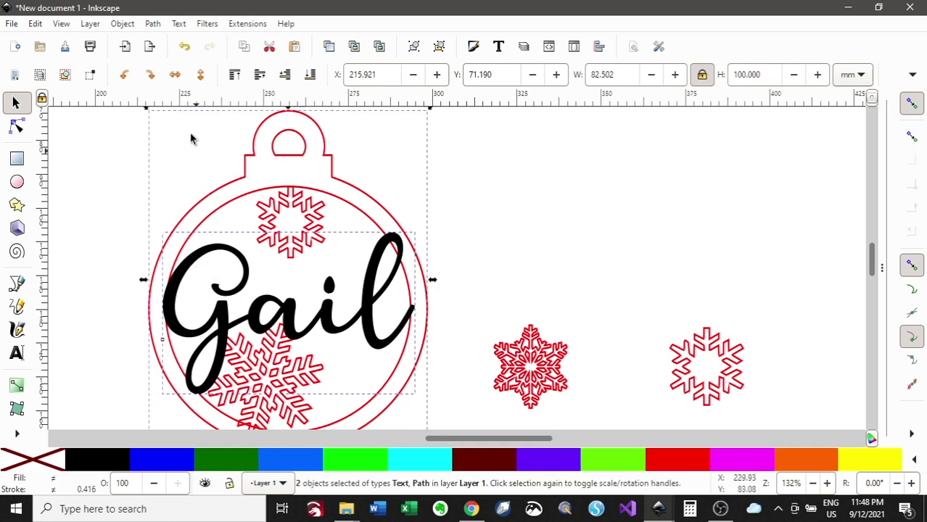
left_click(153, 24)
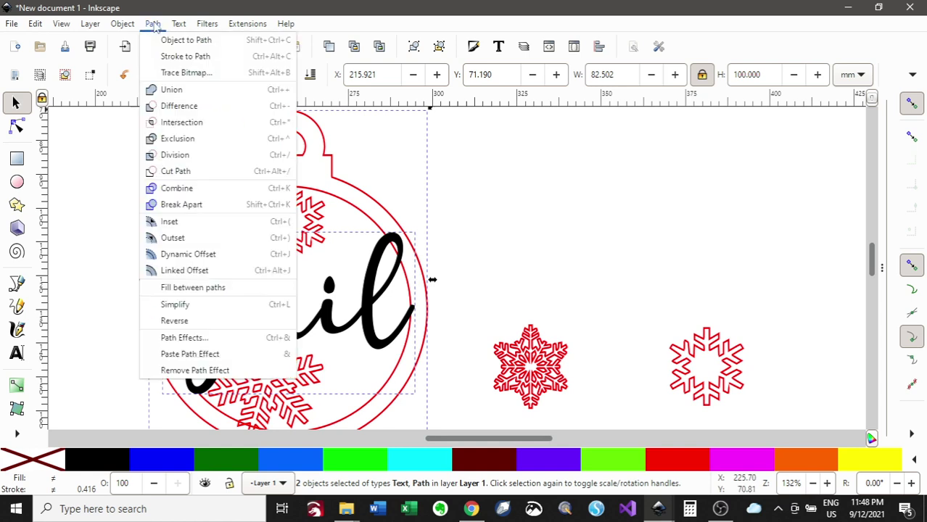
left_click(186, 96)
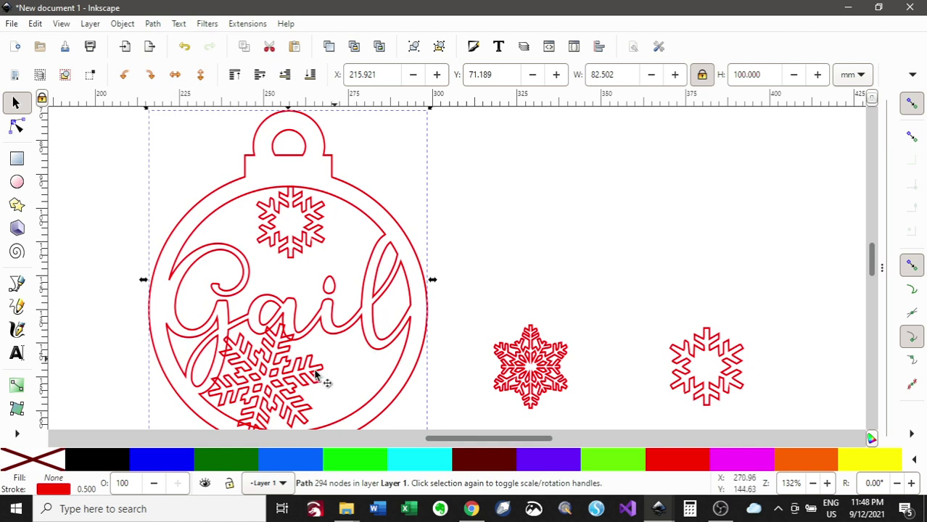
Union the lower snowflake into the same path, giving a single 638-node outline
key("shift")
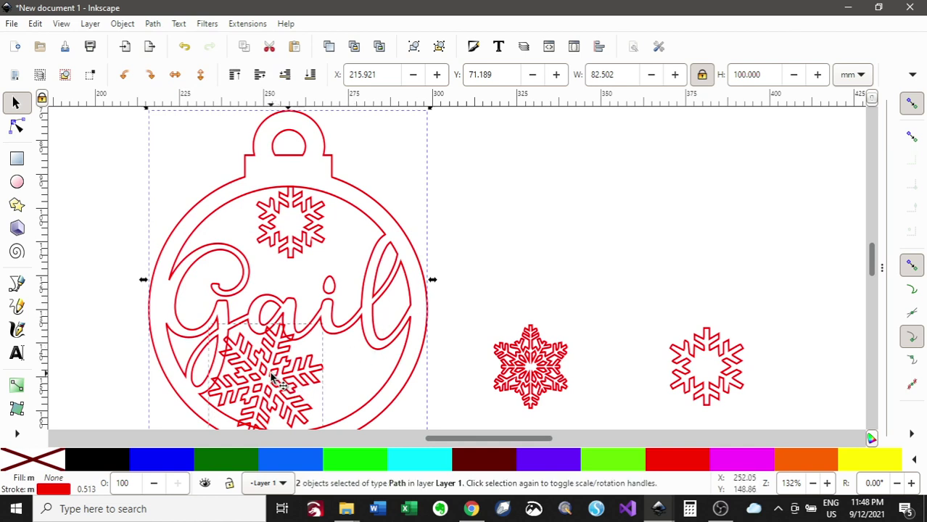
key("ctrl")
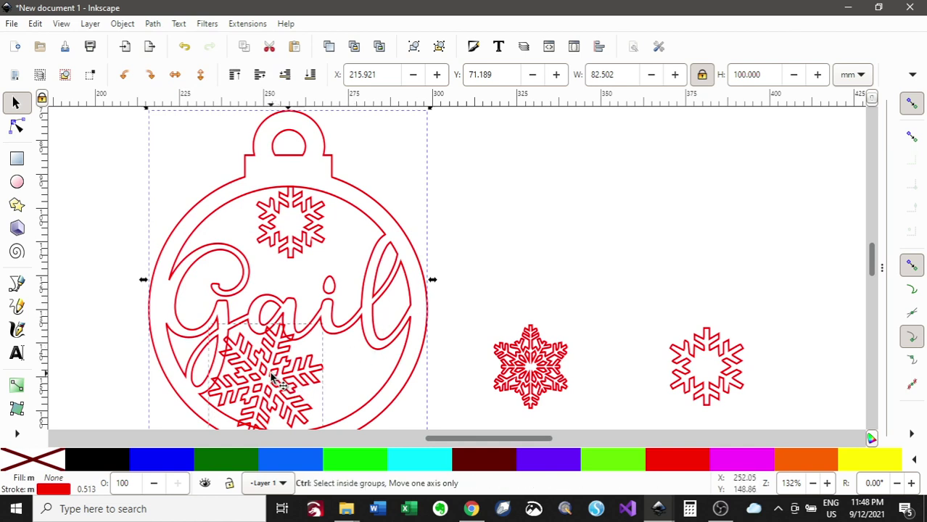
left_click(272, 376, "ctrl")
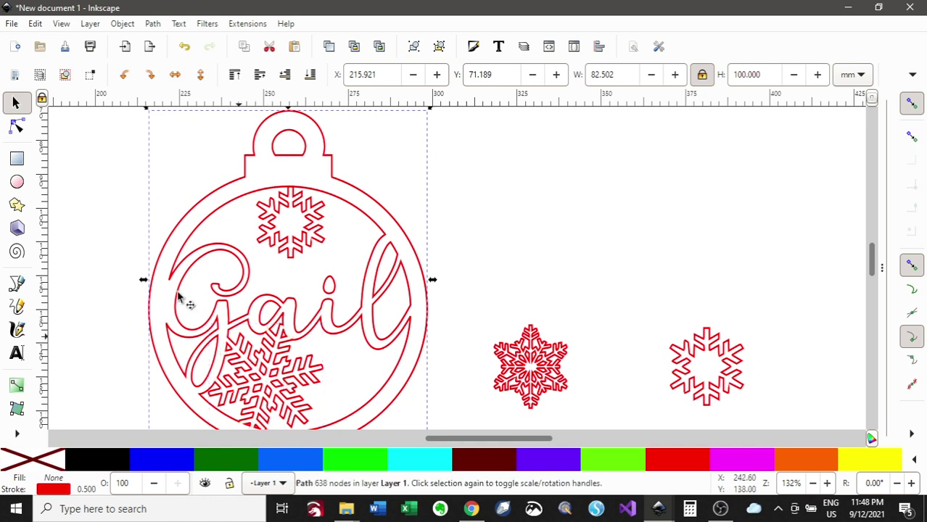
Set the merged path's stroke to 0.1 mm and select the i's dot nodes with the Node tool
left_click(32, 138)
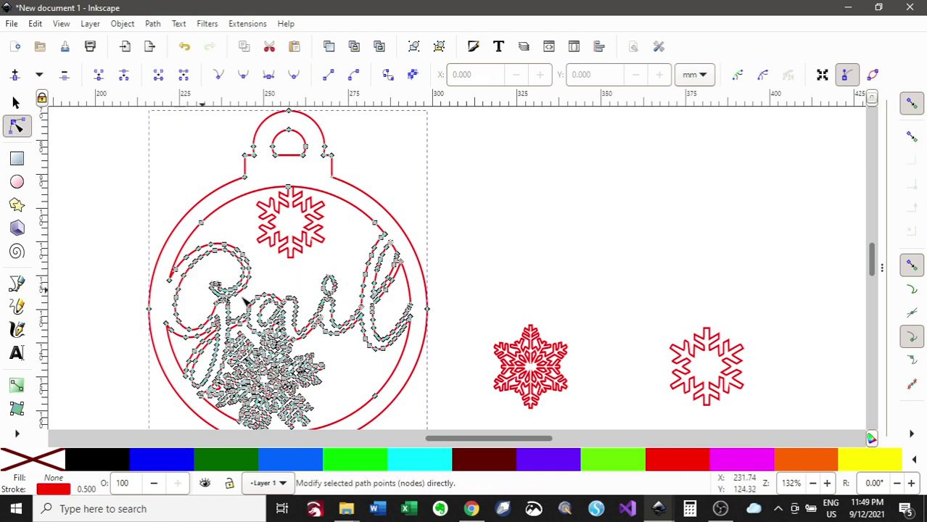
scroll(344, 277, "up", 4)
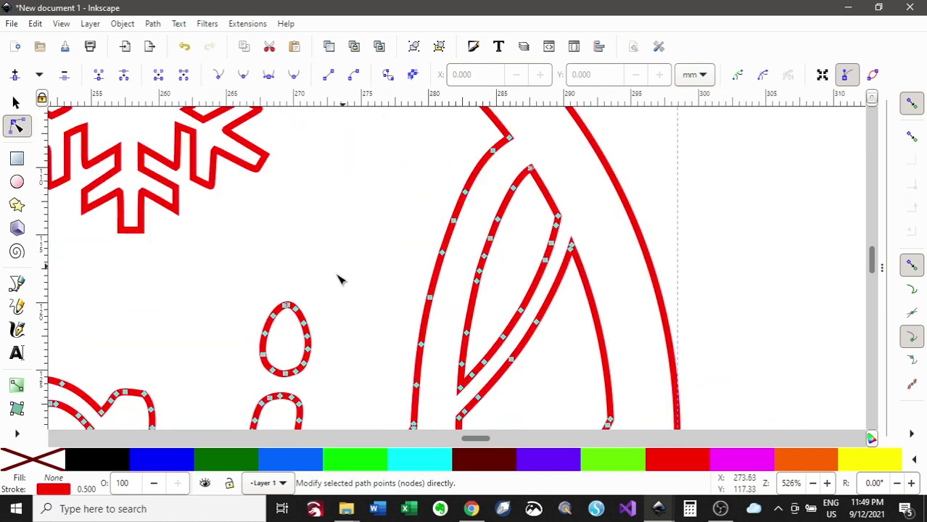
scroll(341, 323, "down", 4)
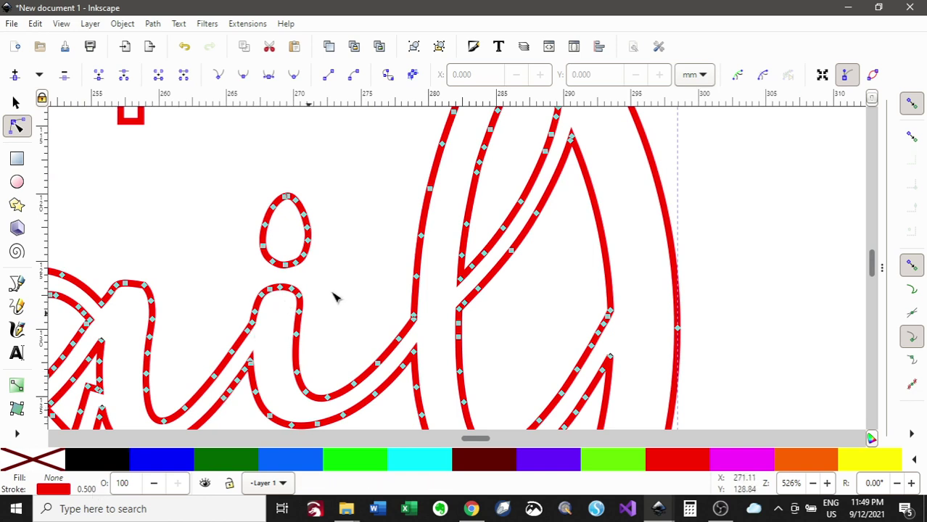
right_click(87, 489)
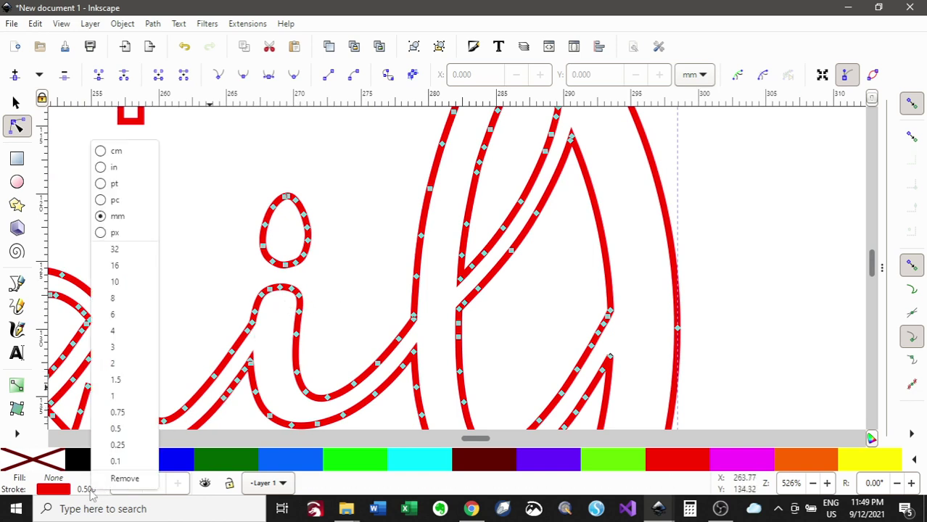
left_click(118, 462)
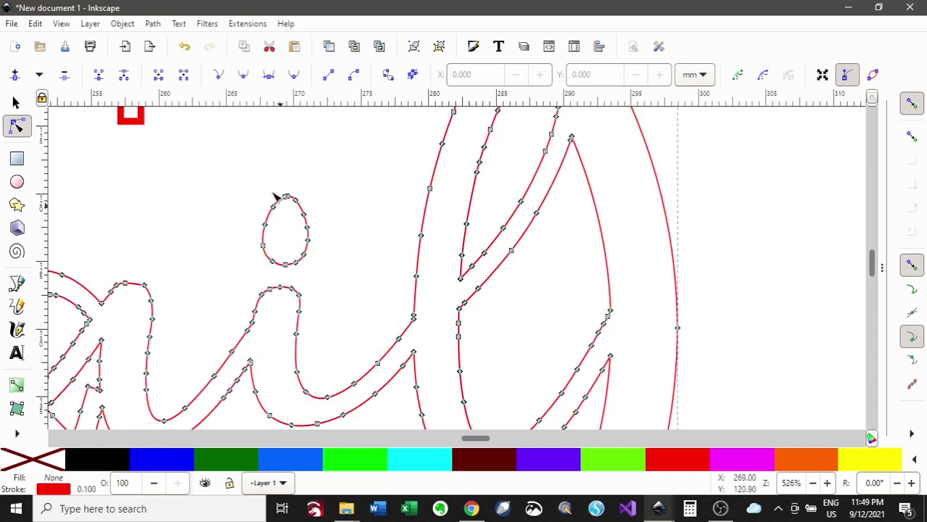
left_click_drag(230, 163, 328, 278)
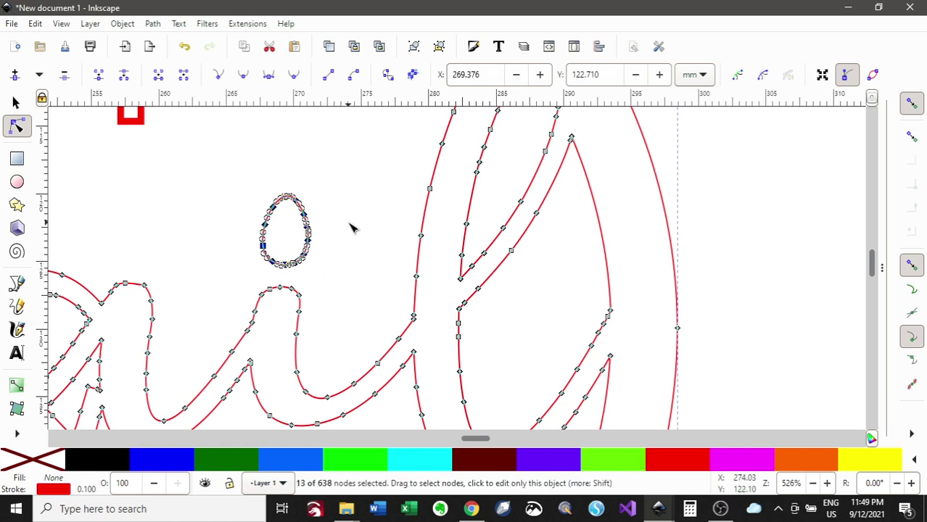
Nudge the i's dot down with arrow and Alt+arrow keys until it meets the stem
key("Down")
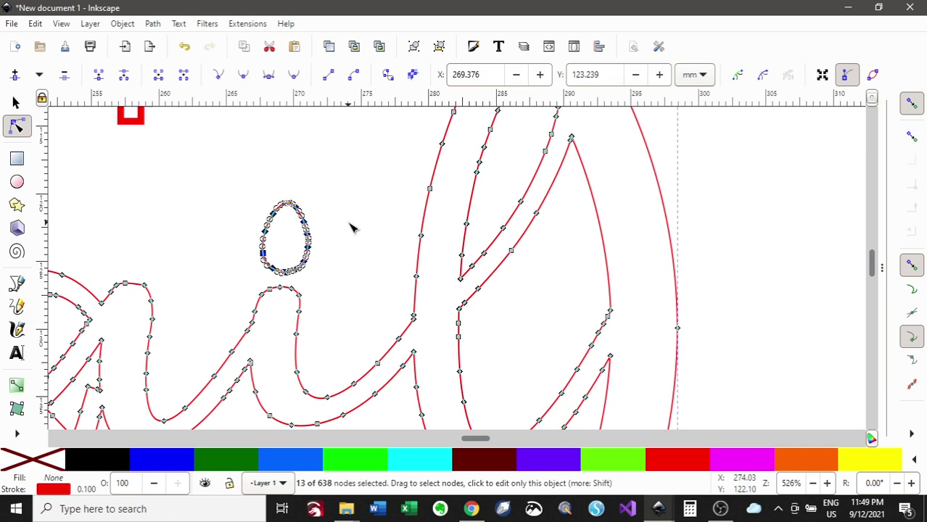
key("Down")
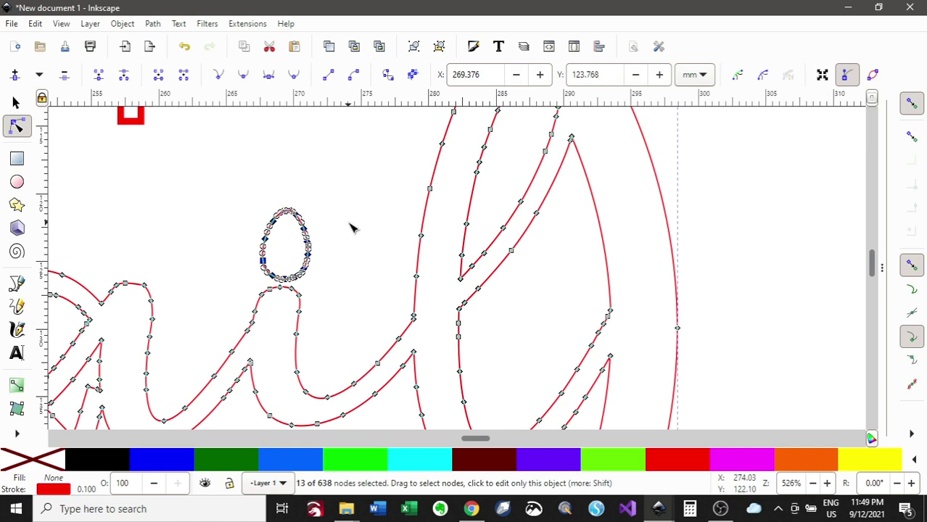
key("Down")
key("Down")
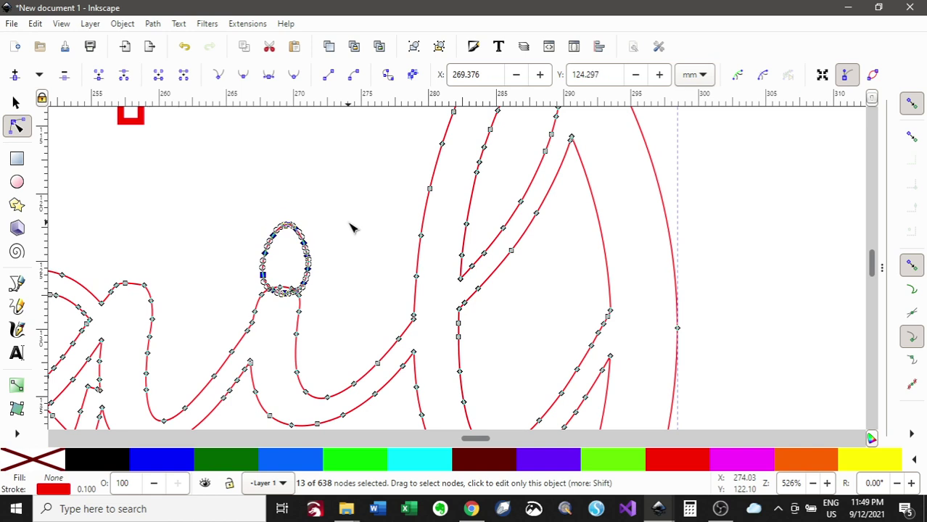
key("Up")
key("Up")
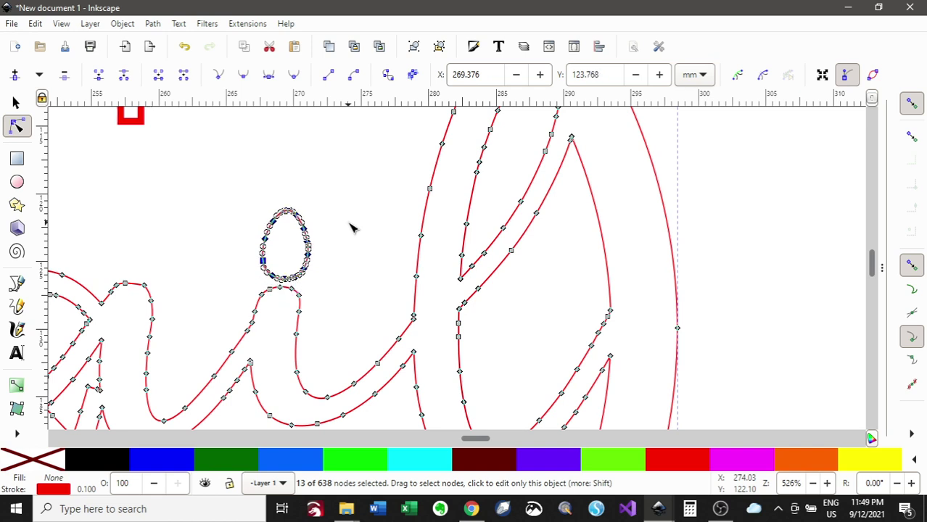
key("alt+Down")
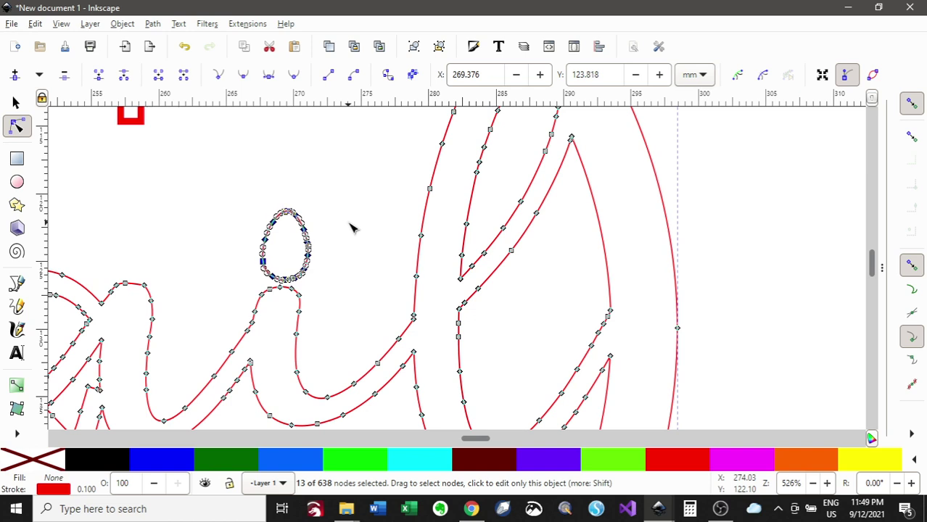
key("alt+Down")
key("alt+Down")
key("alt+Down")
key("alt+Down")
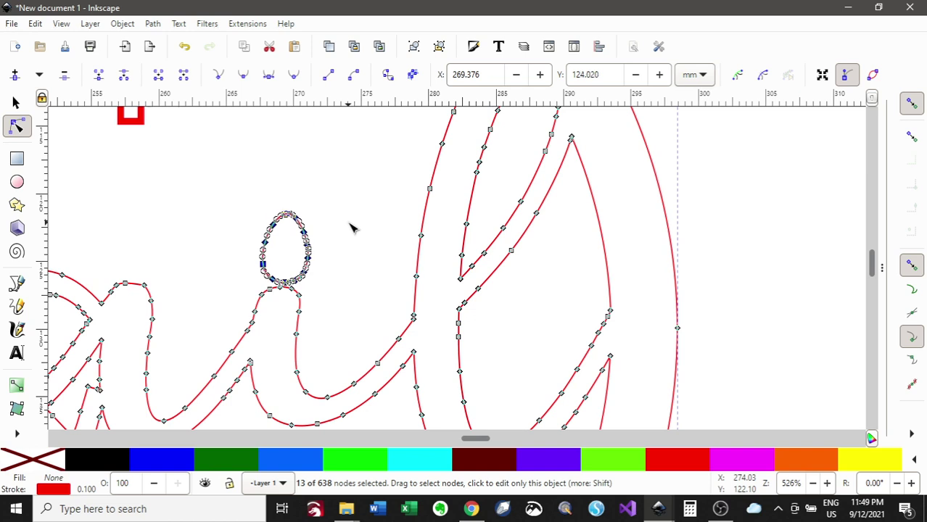
key("Down")
key("alt+Down")
key("alt+Down")
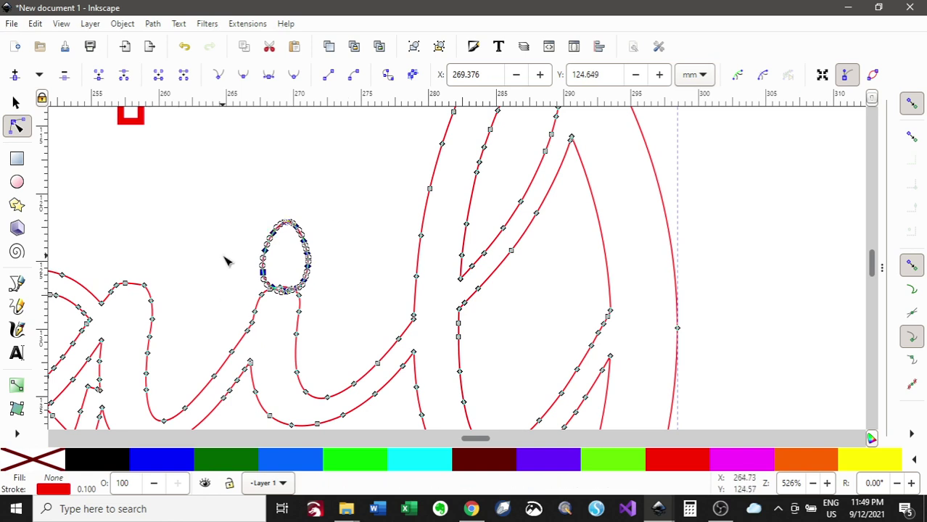
Tidy the nodes where the i's dot joins the stem and finish node editing
left_click_drag(258, 270, 348, 332)
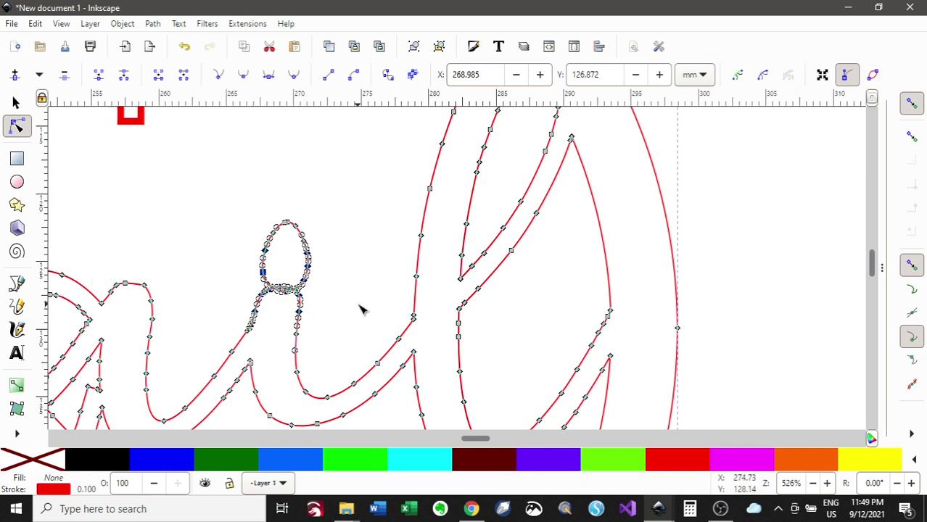
left_click(360, 310)
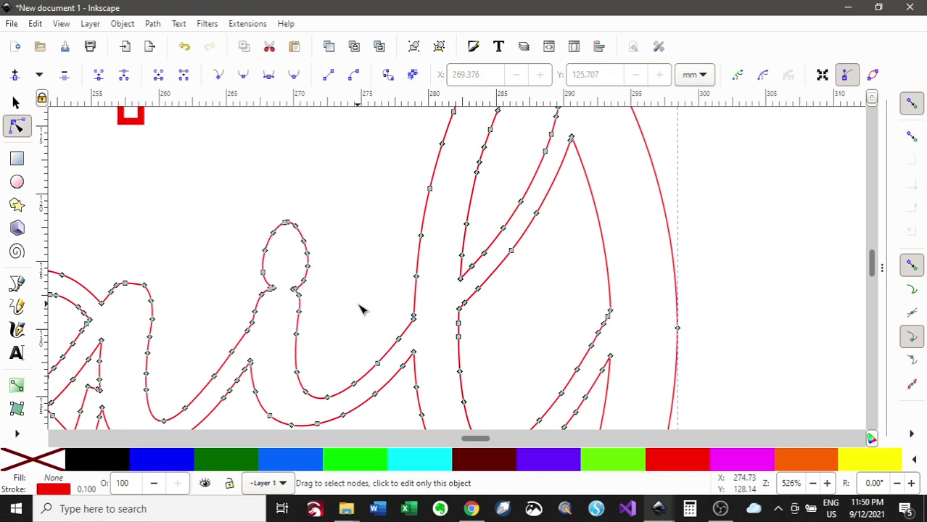
left_click(332, 283)
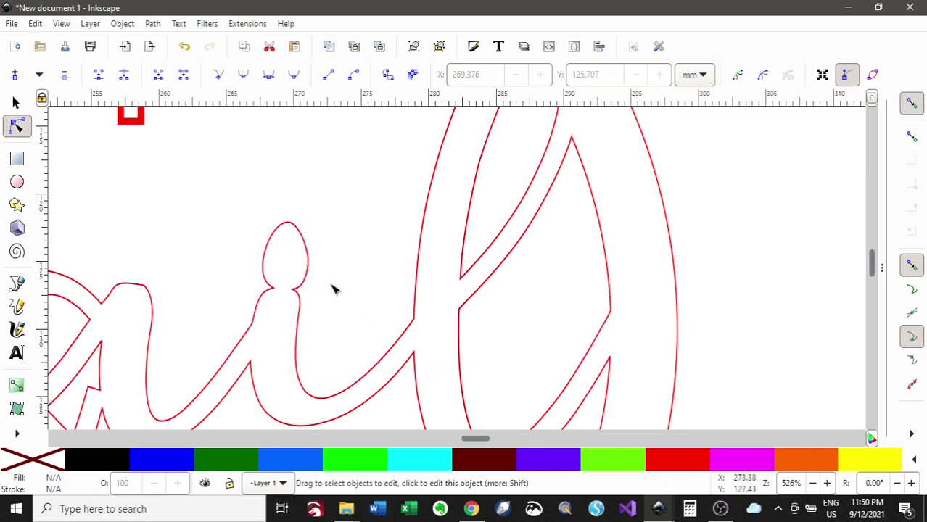
Move the small top snowflake right and down to about X 260.8, Y 99.2 mm, above the l
scroll(355, 341, "down", 2)
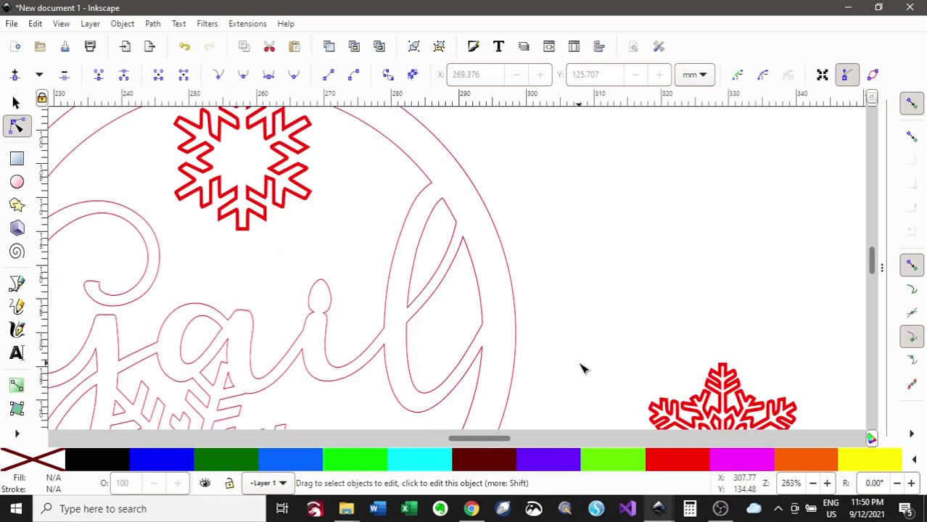
scroll(591, 349, "down", 2)
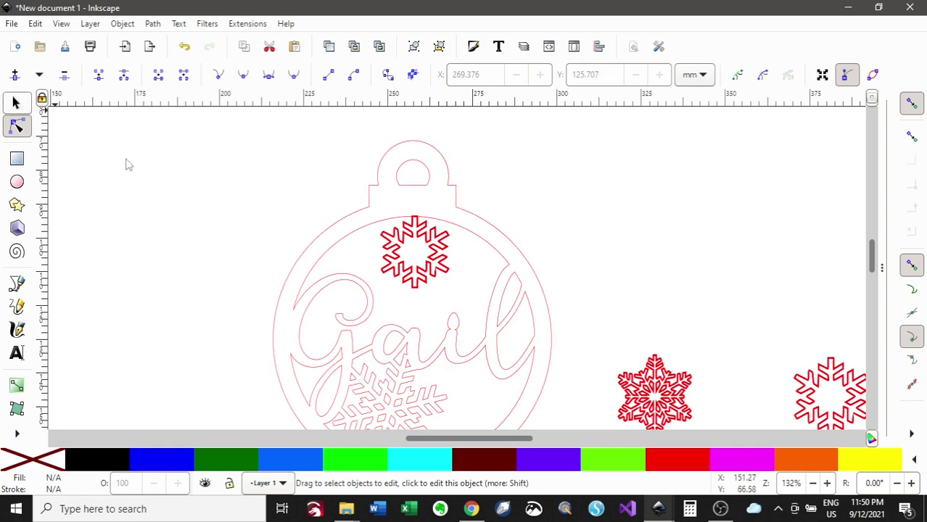
left_click(16, 103)
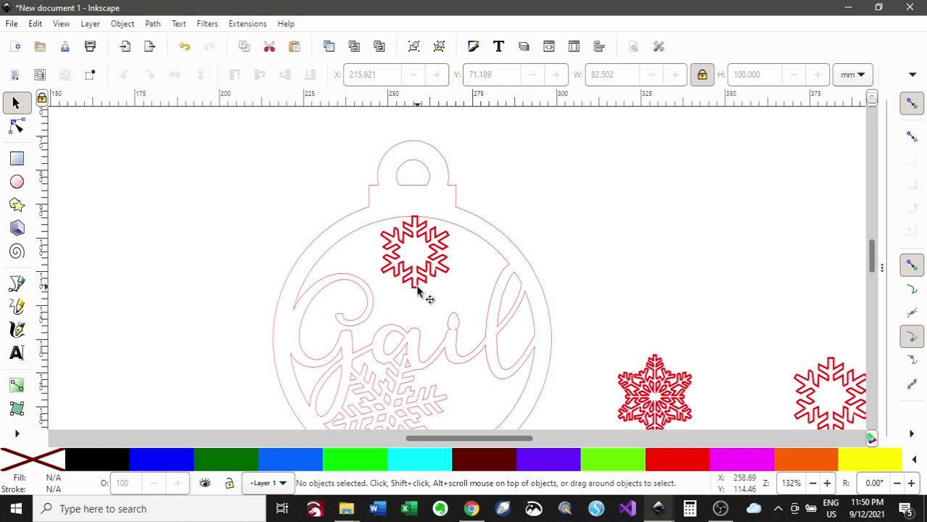
left_click(410, 276)
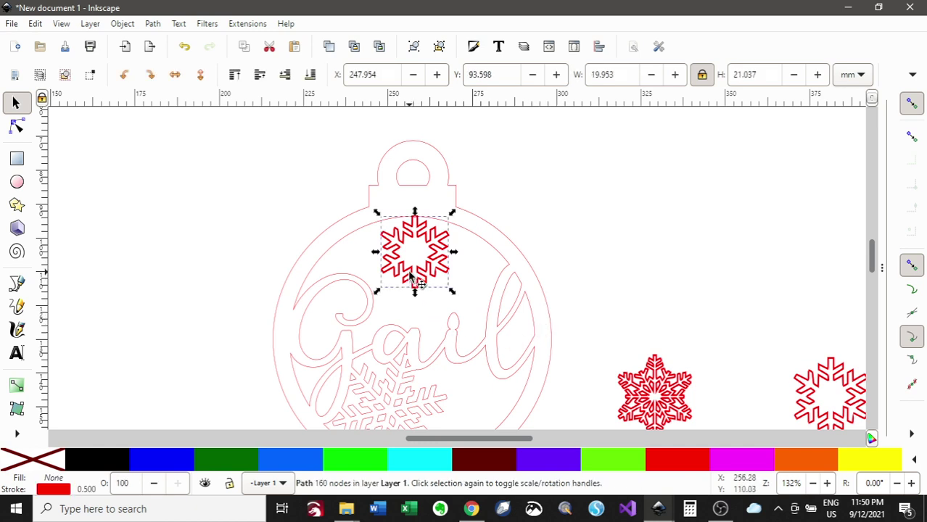
left_click_drag(415, 281, 457, 282)
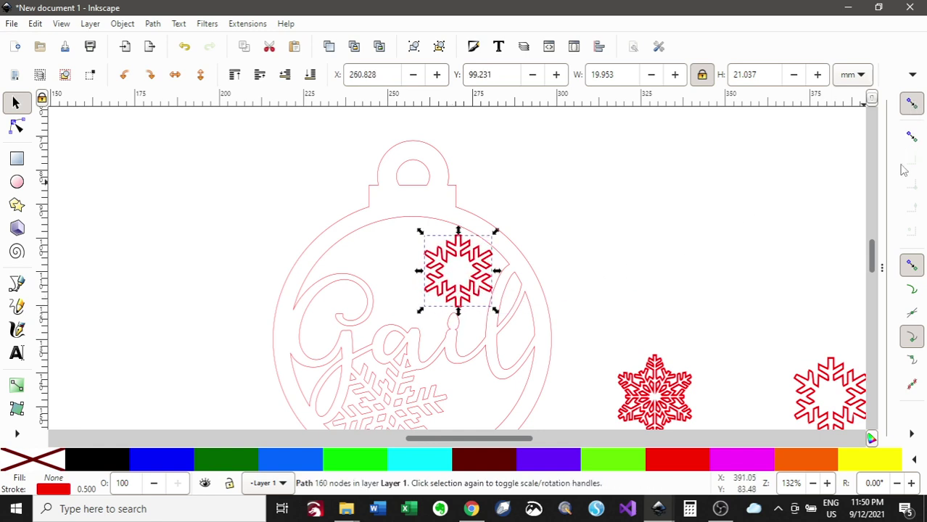
Turn off snapping and scale the top snowflake up about 117%, placing it near the inner ring
left_click(913, 104)
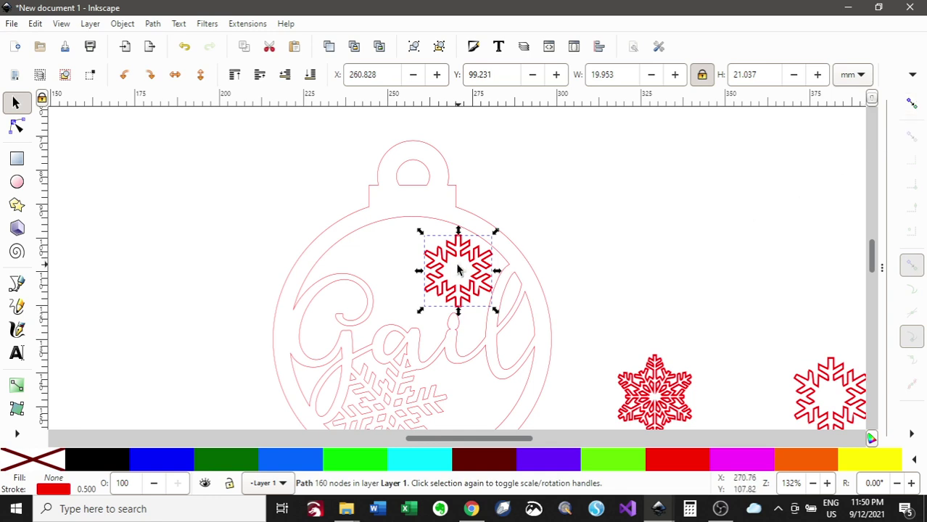
left_click_drag(458, 270, 453, 290)
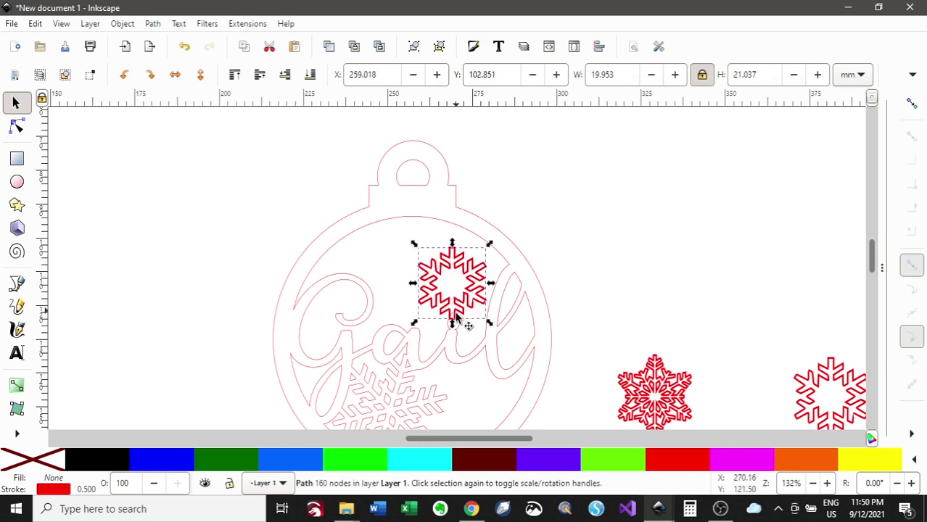
scroll(471, 328, "up", 2)
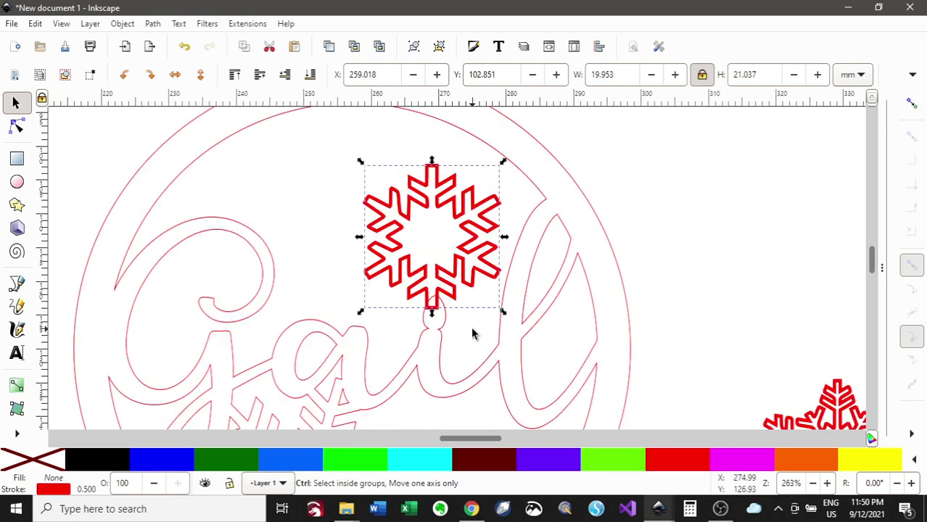
scroll(526, 265, "up", 2)
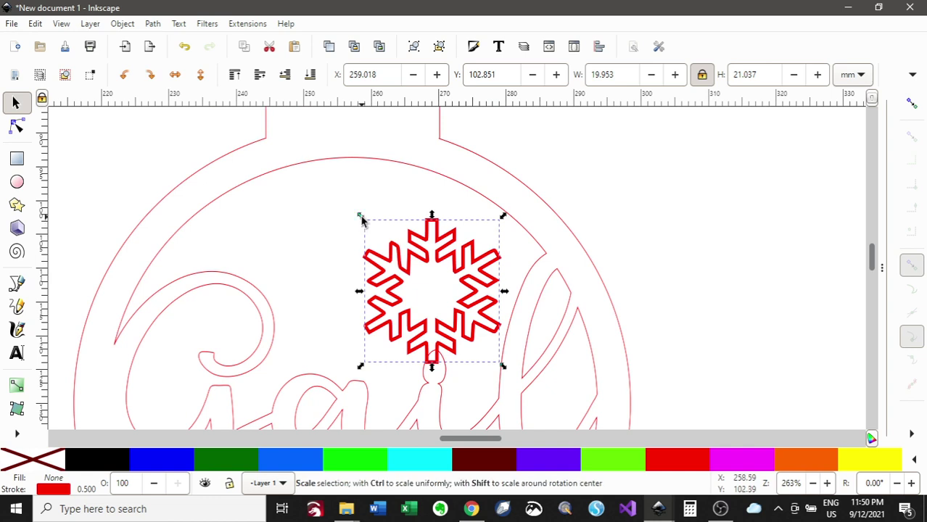
left_click_drag(357, 215, 326, 178)
left_click_drag(407, 234, 427, 228)
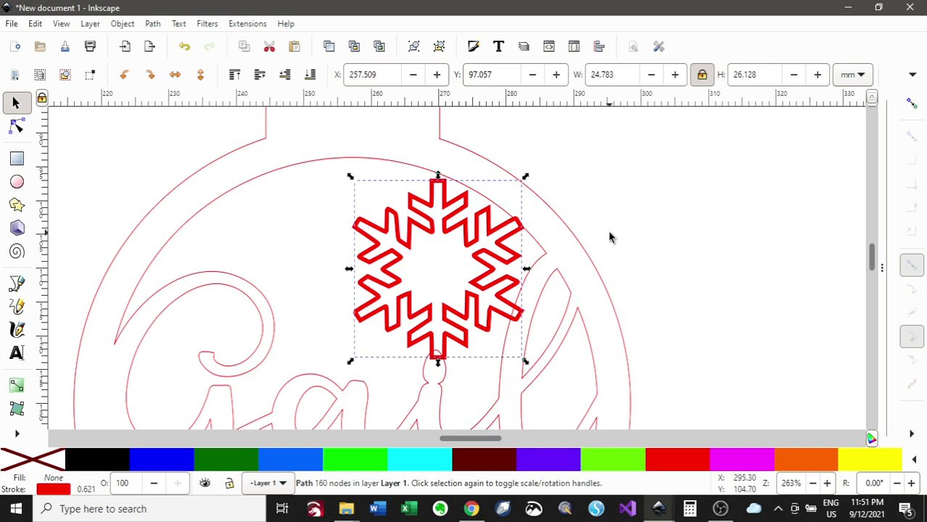
Fine-tune the snowflake to about 25.26 × 26.63 mm at X 257.2, Y 95.7 mm
key("Up")
key("Up")
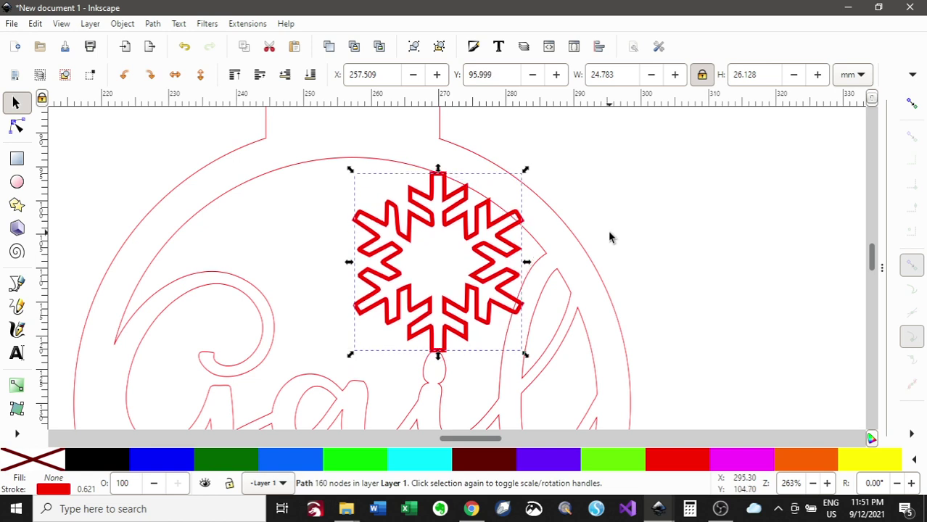
key("shift")
key("alt+Left")
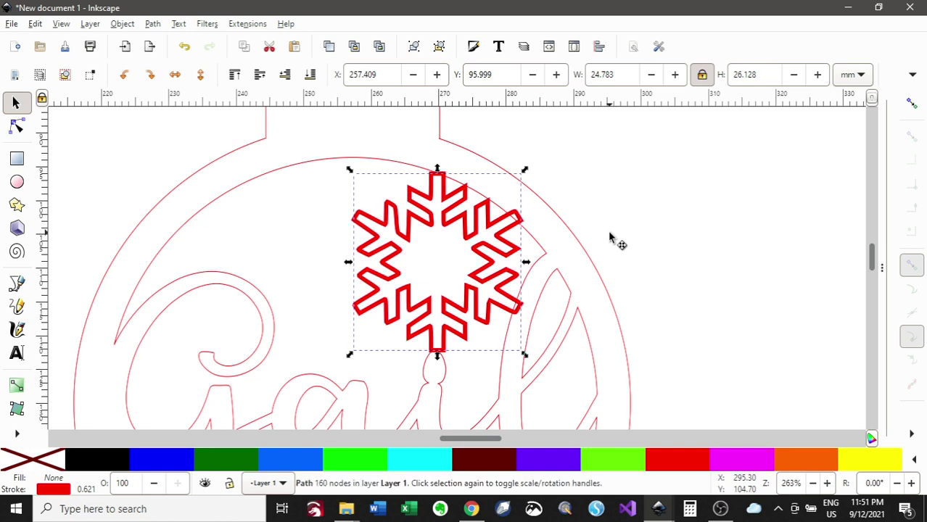
key("alt+Left")
key("alt+Down")
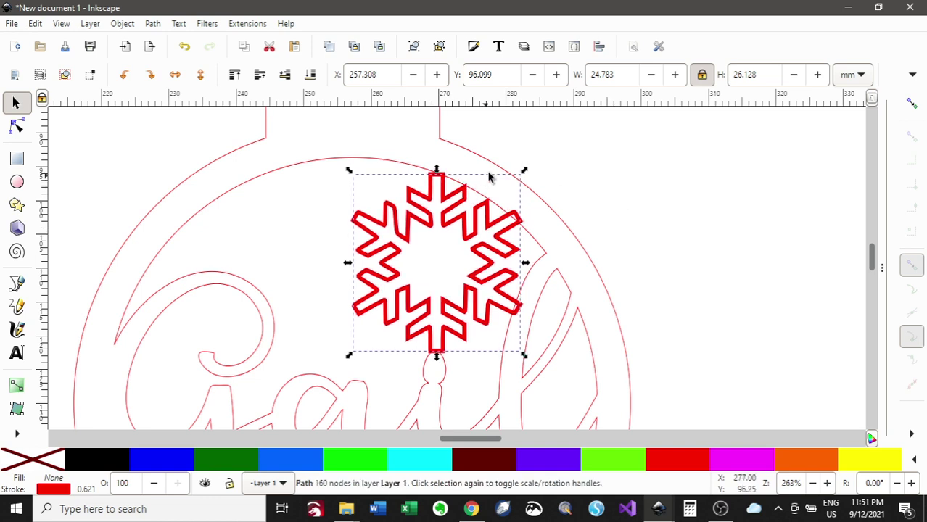
left_click_drag(522, 173, 534, 174)
key("Down")
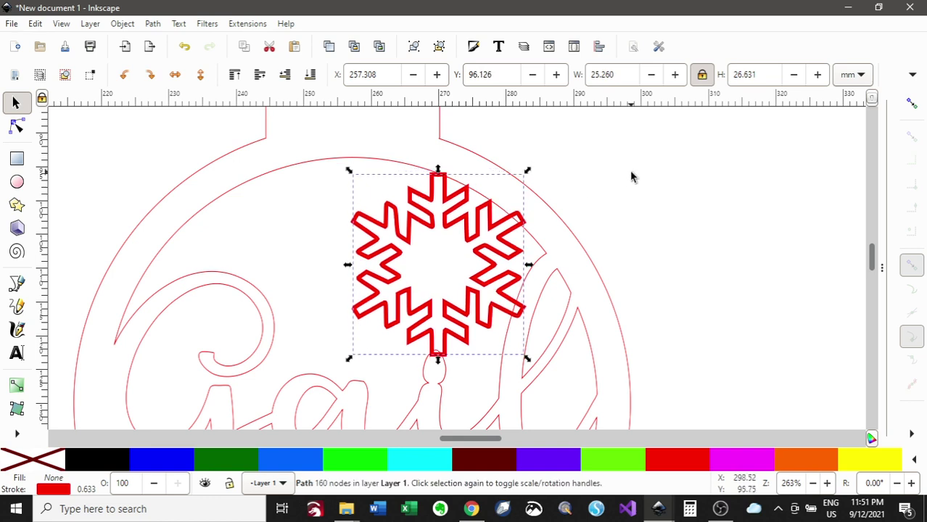
key("alt+Up")
key("alt+Up")
key("alt+Up")
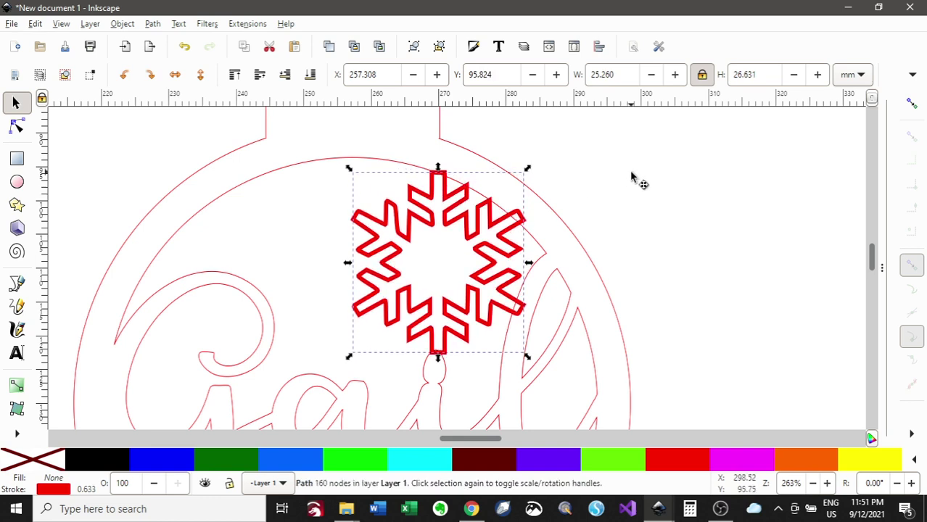
key("alt+Up")
key("alt+Left")
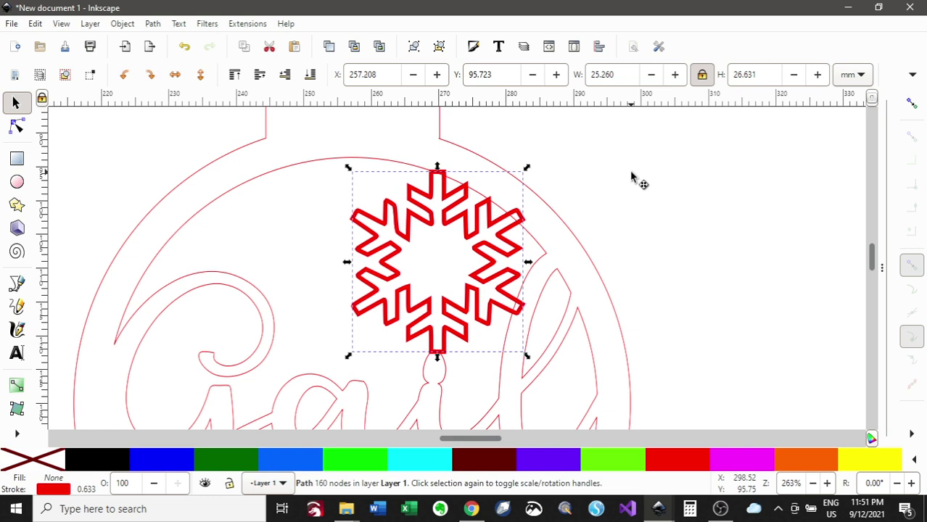
Give the top snowflake a 0.1 mm stroke to match the bauble
right_click(85, 490)
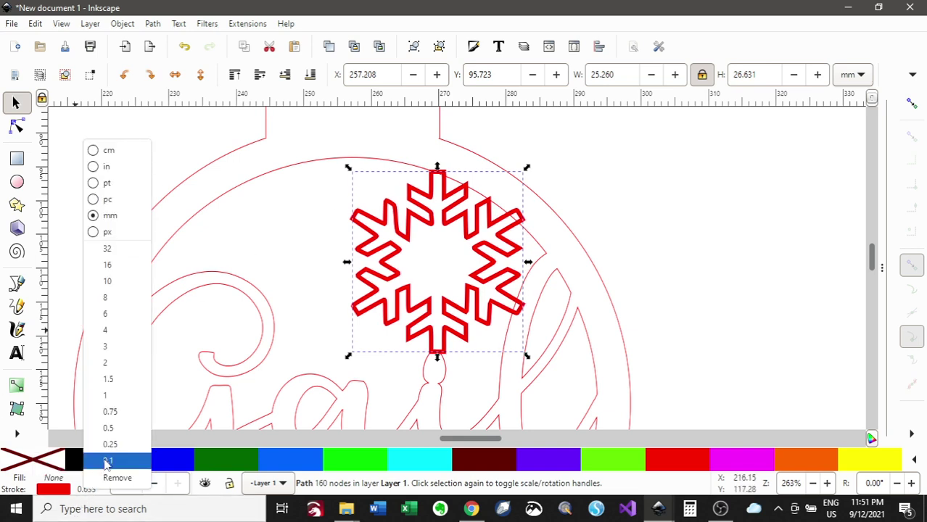
left_click(106, 462)
left_click(465, 378)
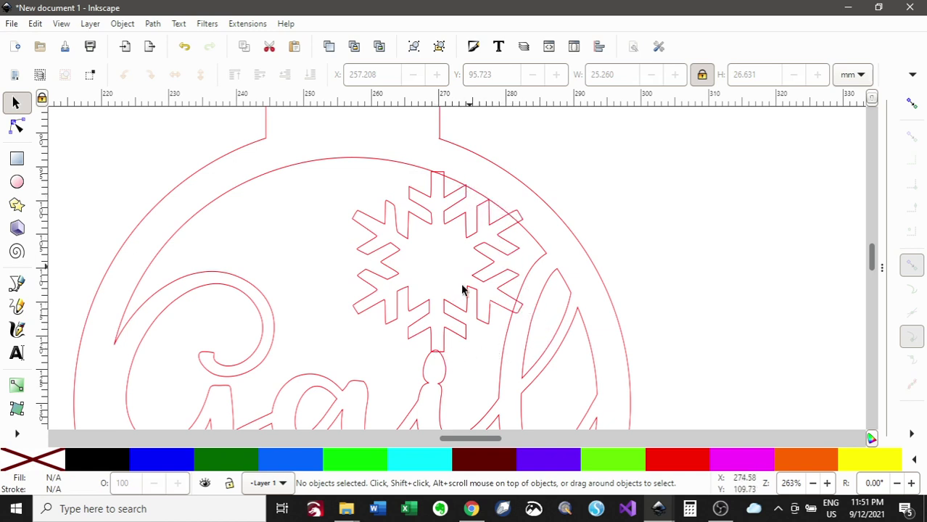
Nudge the snowflake to about X 257.4, Y 95.6 mm and add the bauble outline to the selection
left_click(488, 221)
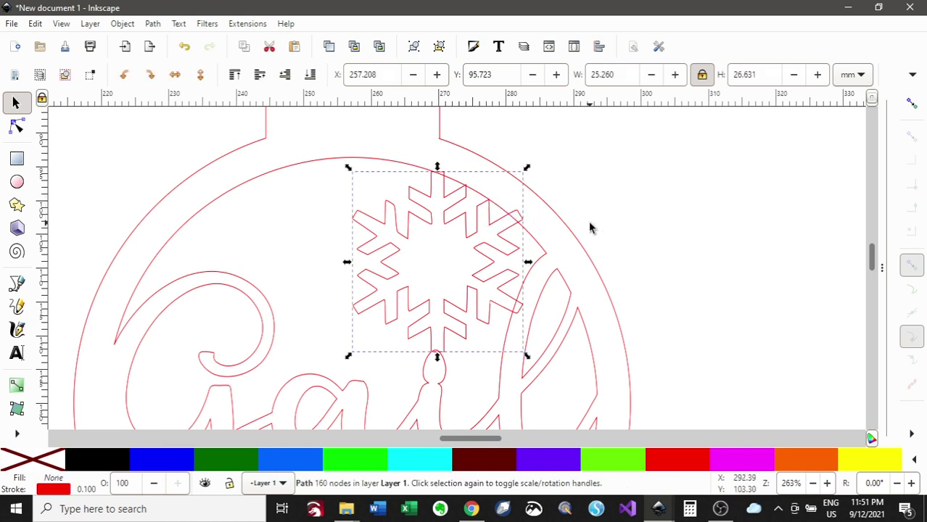
key("alt")
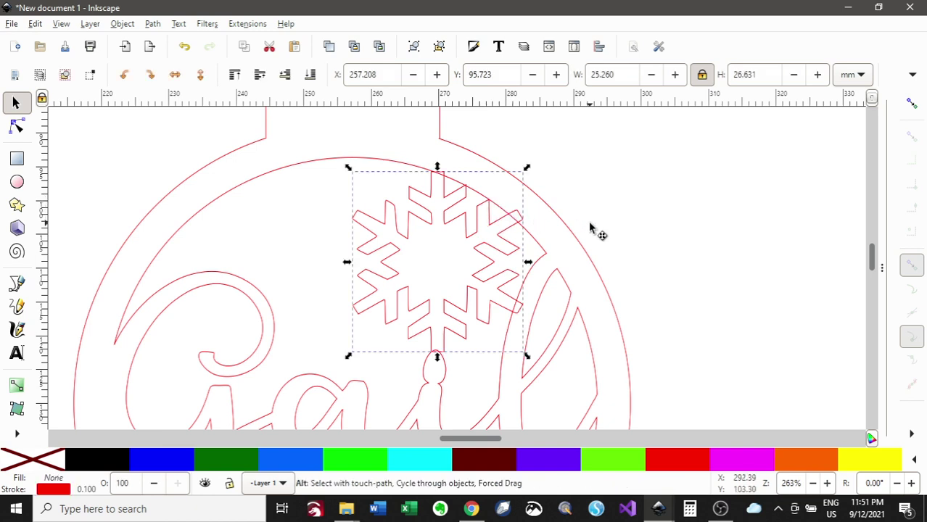
key("alt+Up")
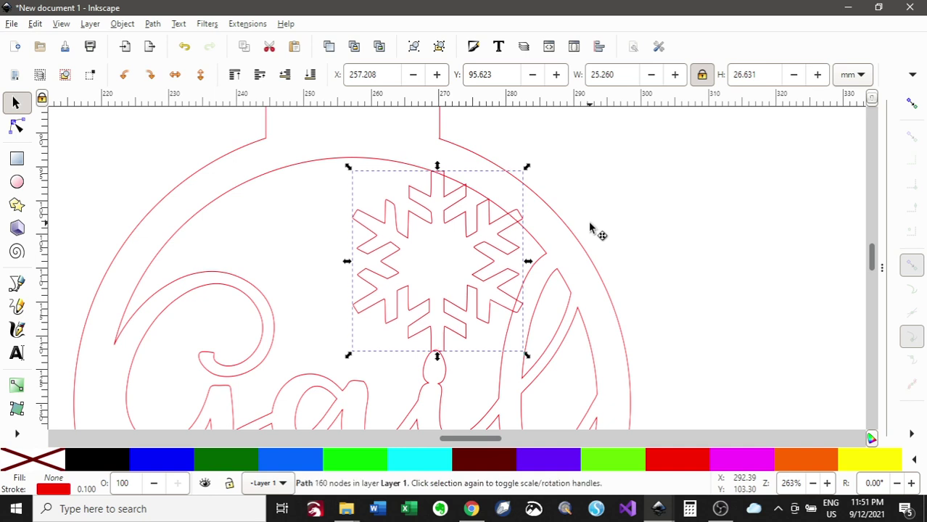
key("alt+Right")
key("alt+Right")
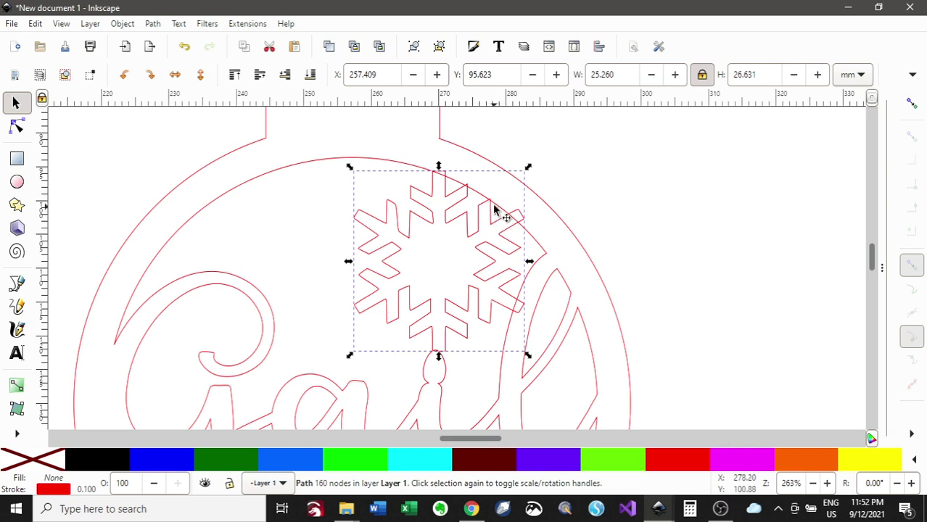
key("shift")
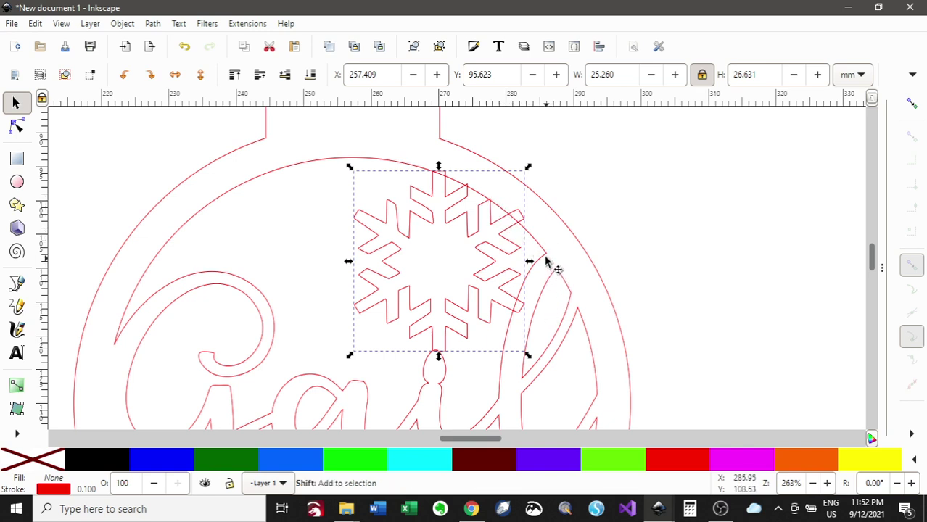
left_click(545, 261, "shift")
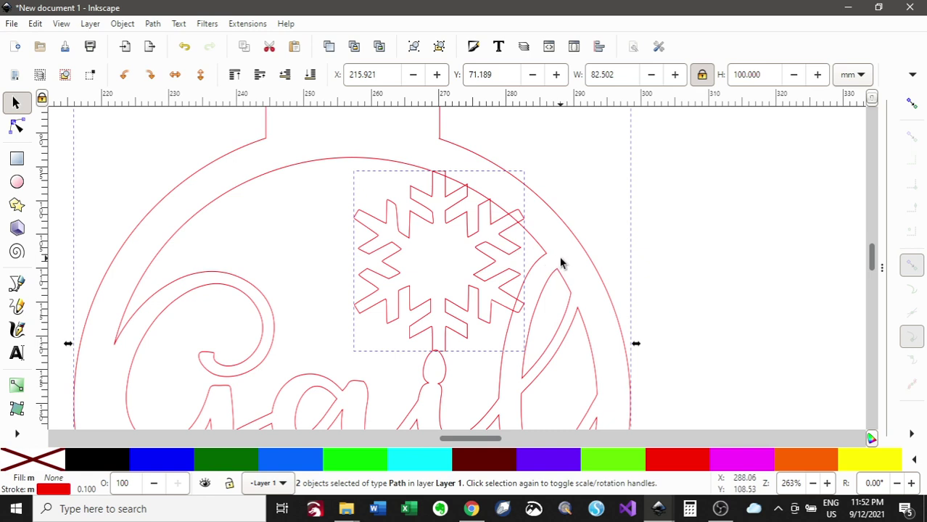
Union the top snowflake with the bauble outline into one 796-node path with Ctrl++
left_click(657, 255)
left_click(479, 256)
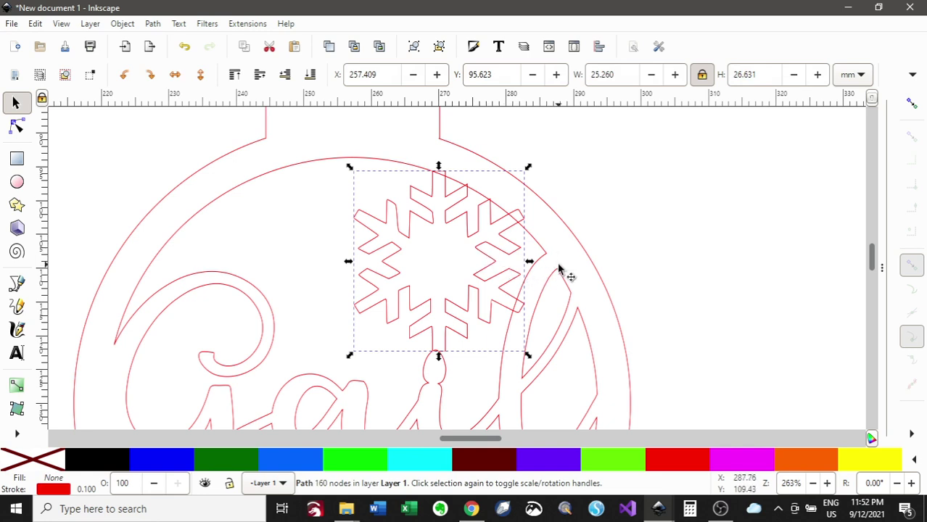
key("shift")
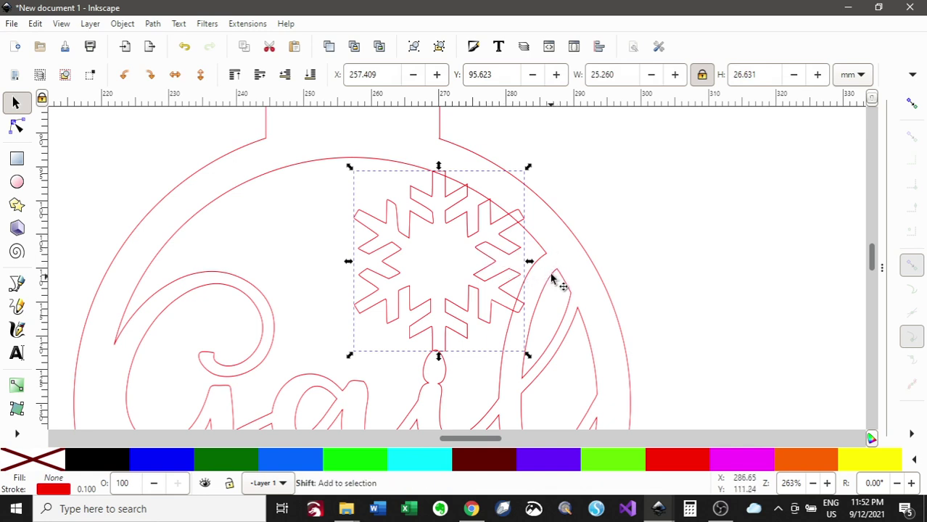
left_click(551, 278, "shift")
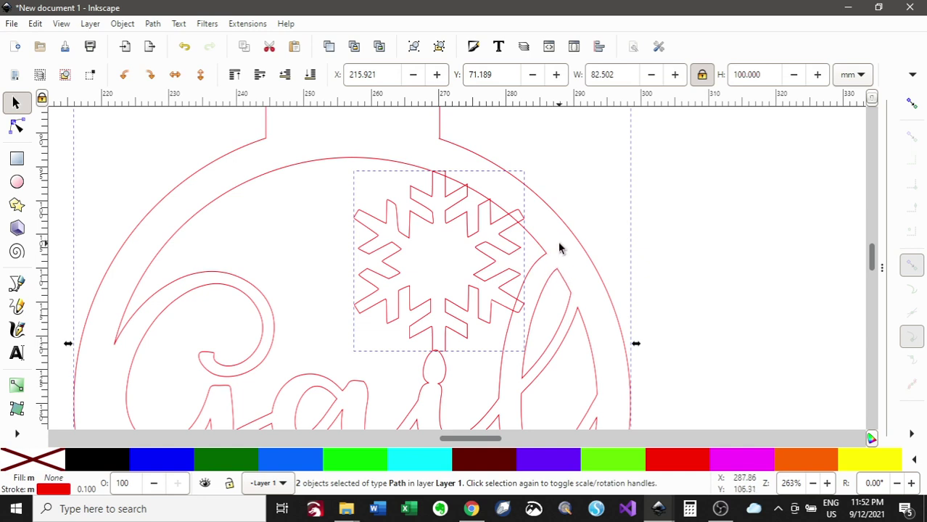
key("ctrl")
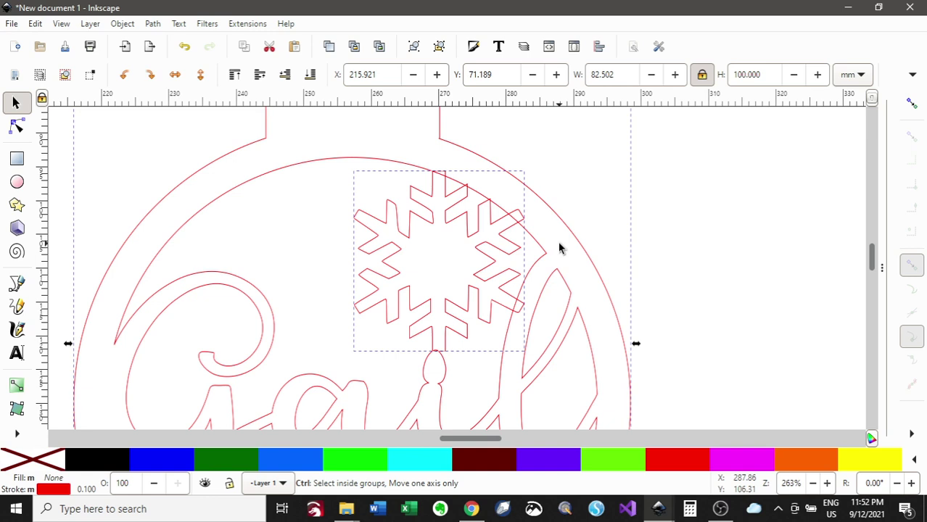
key("ctrl+plus")
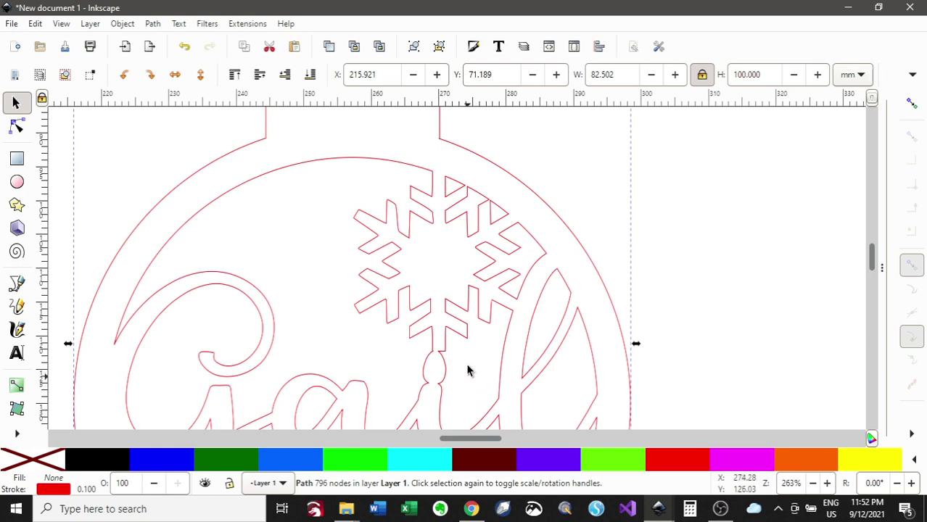
scroll(456, 319, "down", 2)
scroll(459, 308, "down", 3)
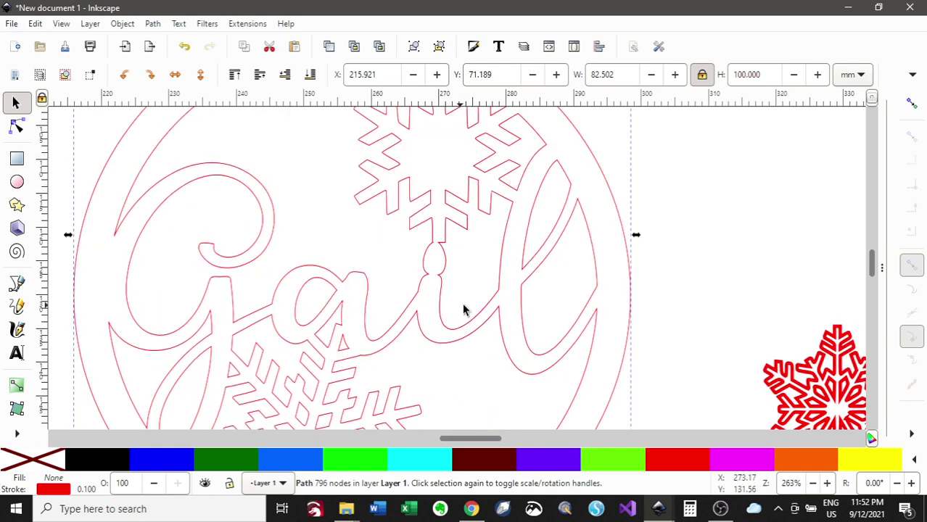
scroll(496, 280, "down", 1)
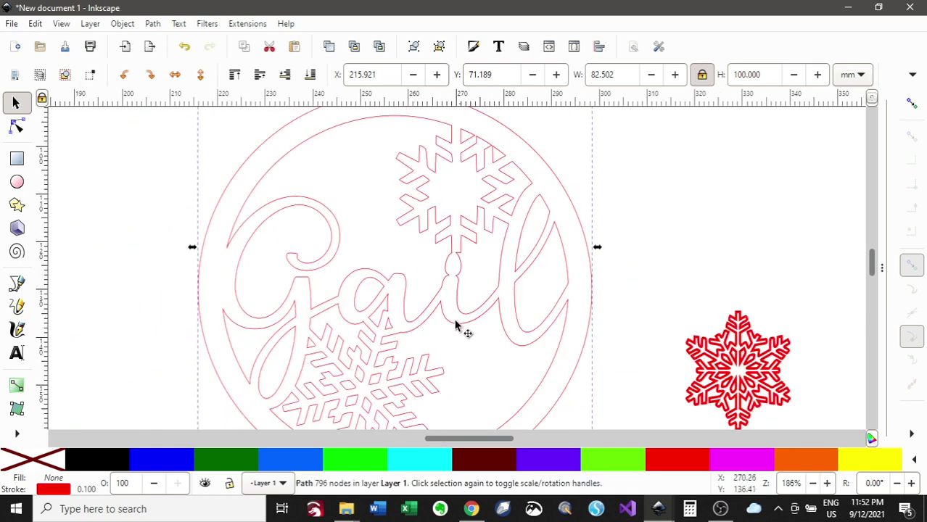
scroll(464, 318, "down", 2)
scroll(474, 310, "down", 2)
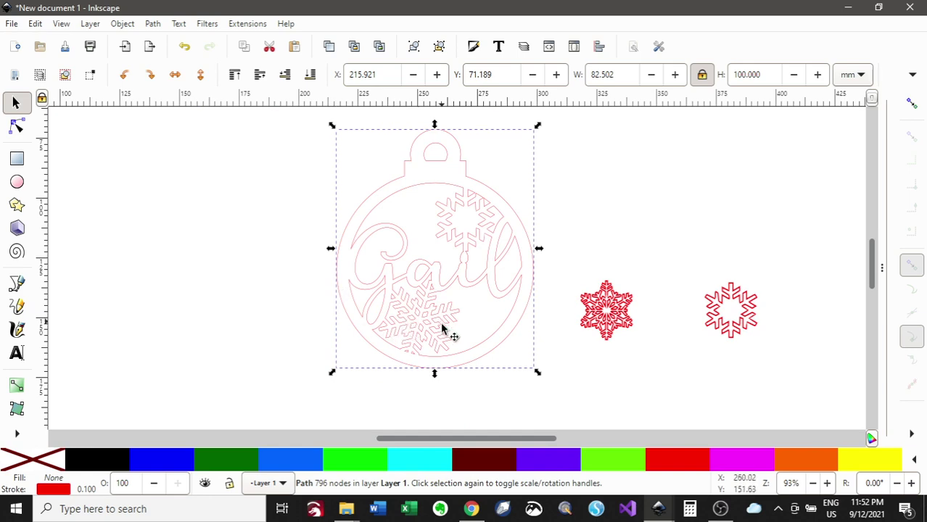
scroll(473, 294, "up", 1, "ctrl")
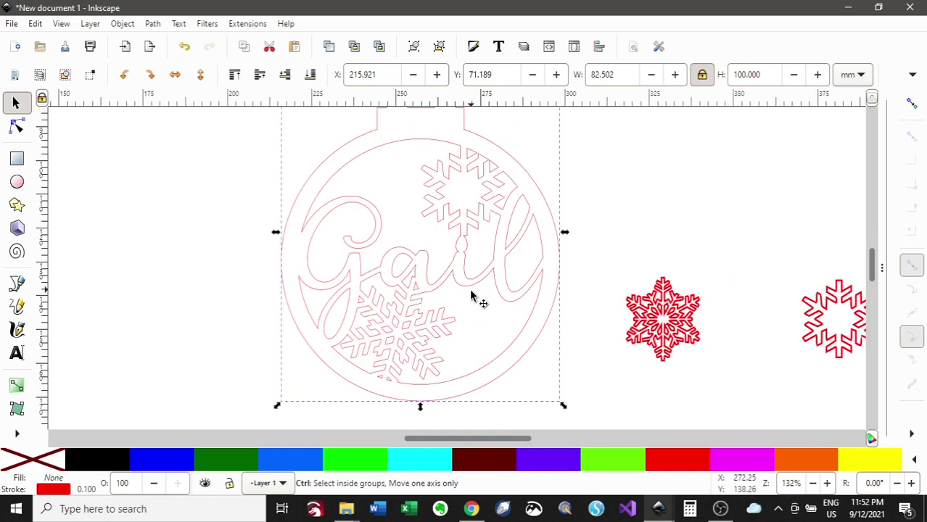
scroll(393, 365, "up", 2, "ctrl")
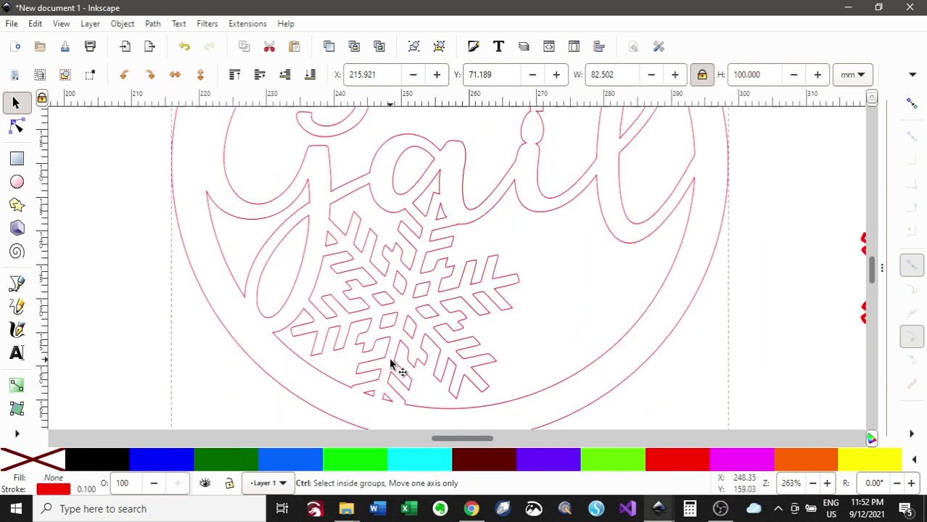
scroll(467, 350, "up", 4)
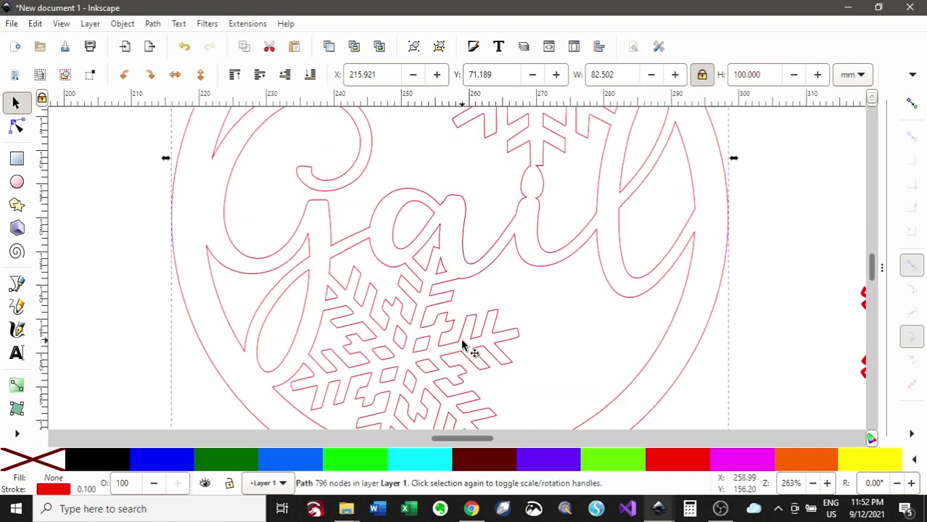
Fill the merged 796-node ornament path with solid black to preview the cut-out
left_click(93, 466)
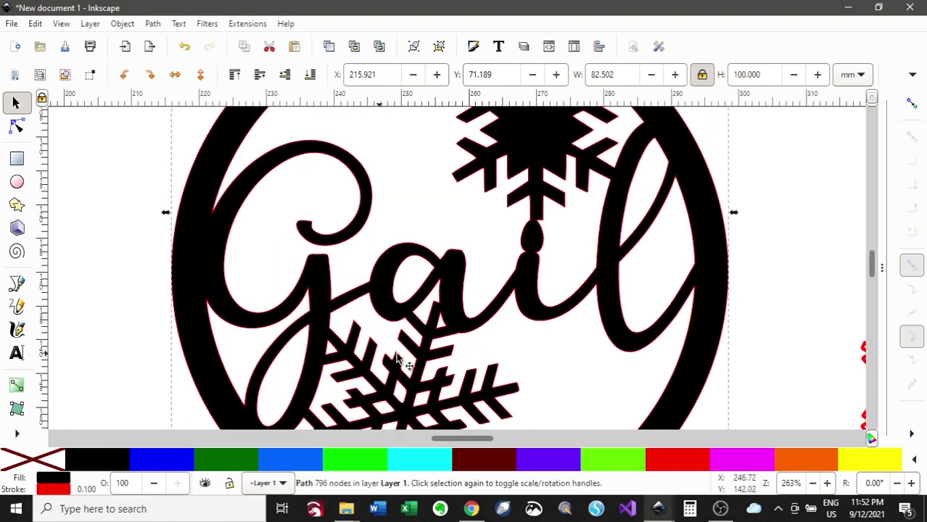
scroll(490, 331, "up", 2)
scroll(490, 332, "up", 2)
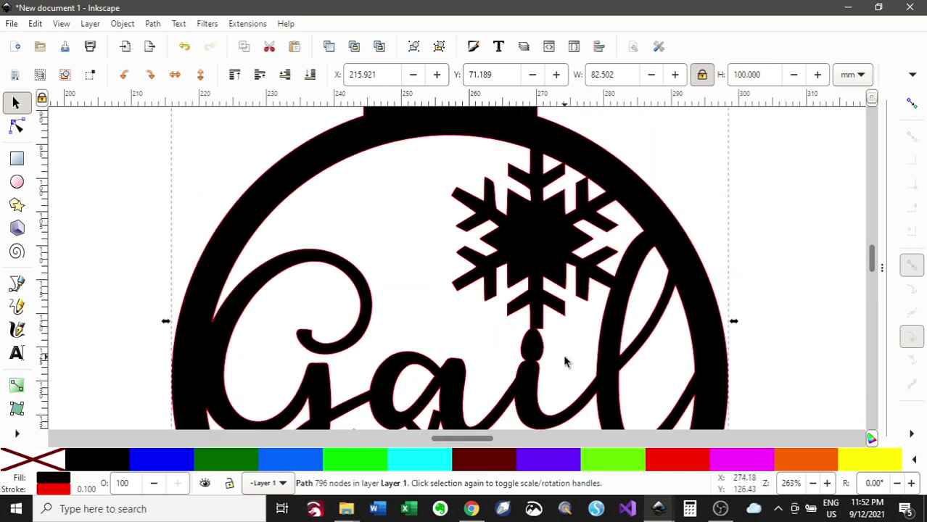
scroll(569, 361, "up", 2)
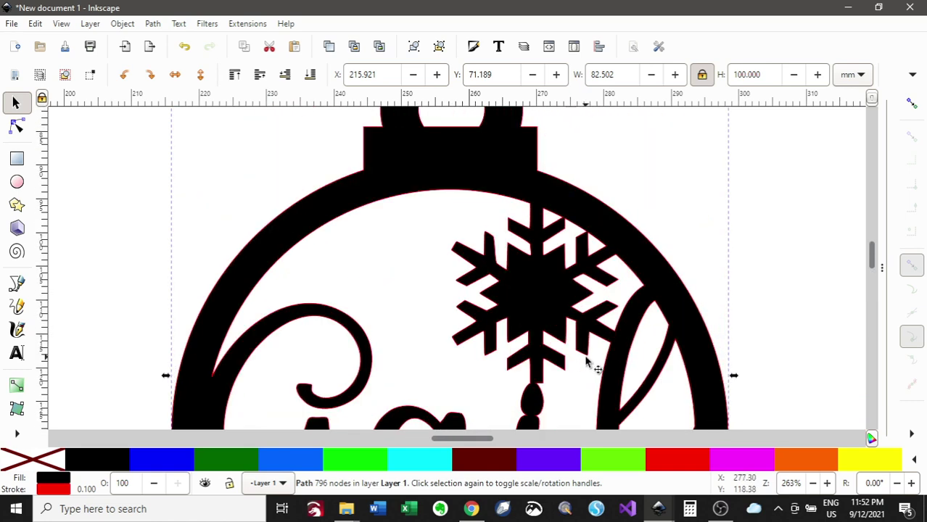
scroll(595, 362, "down", 2)
scroll(569, 362, "down", 1)
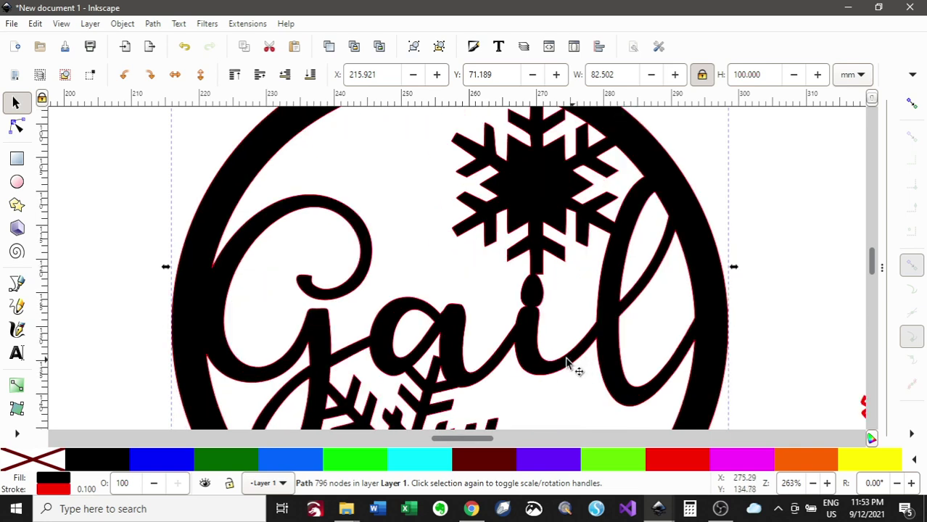
scroll(383, 316, "down", 1, "ctrl")
scroll(383, 319, "down", 1, "ctrl")
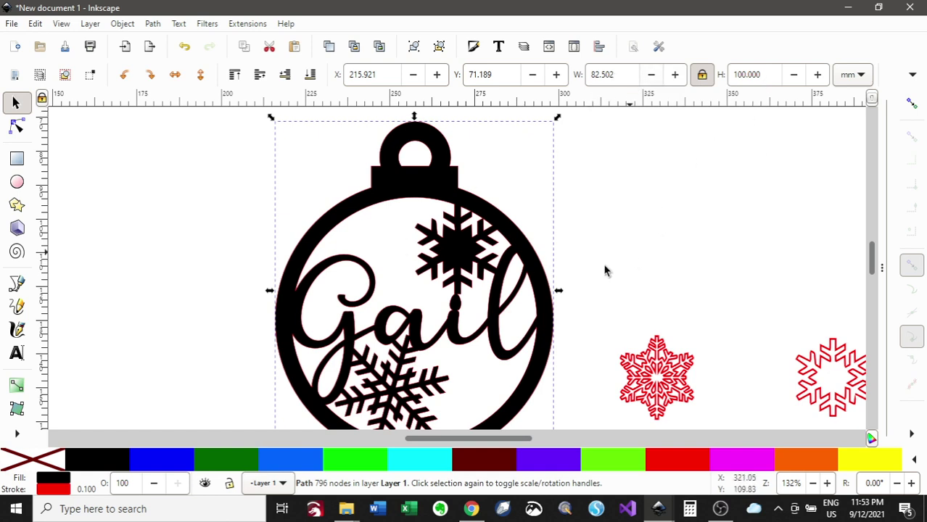
scroll(566, 274, "down", 2)
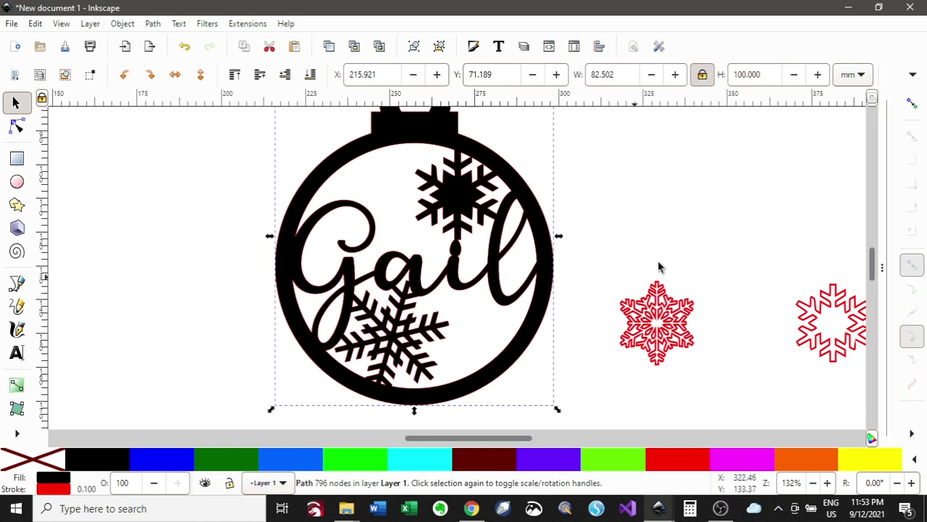
left_click(860, 75)
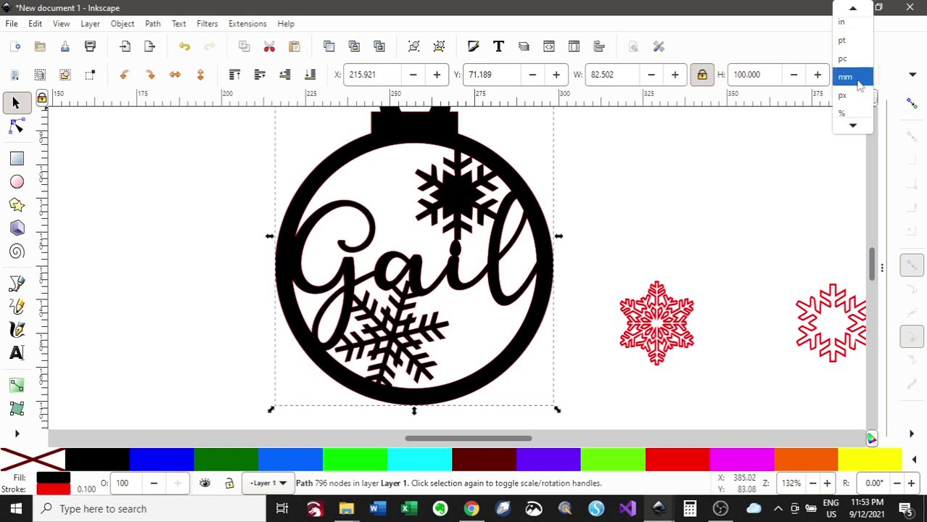
left_click(850, 28)
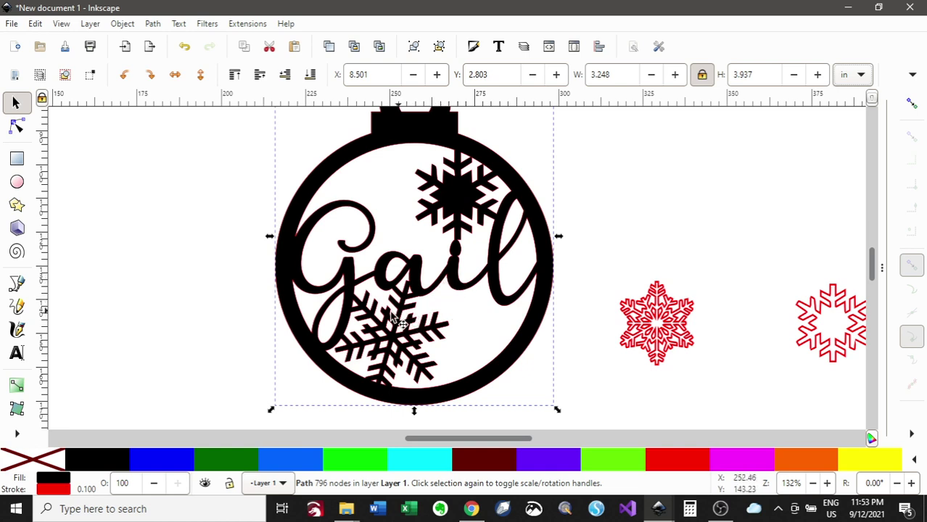
left_click(857, 81)
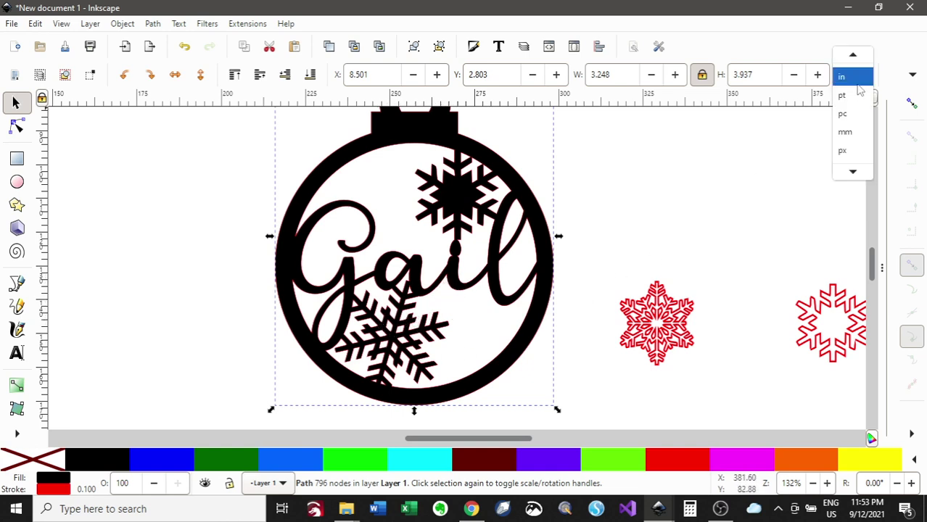
left_click(847, 132)
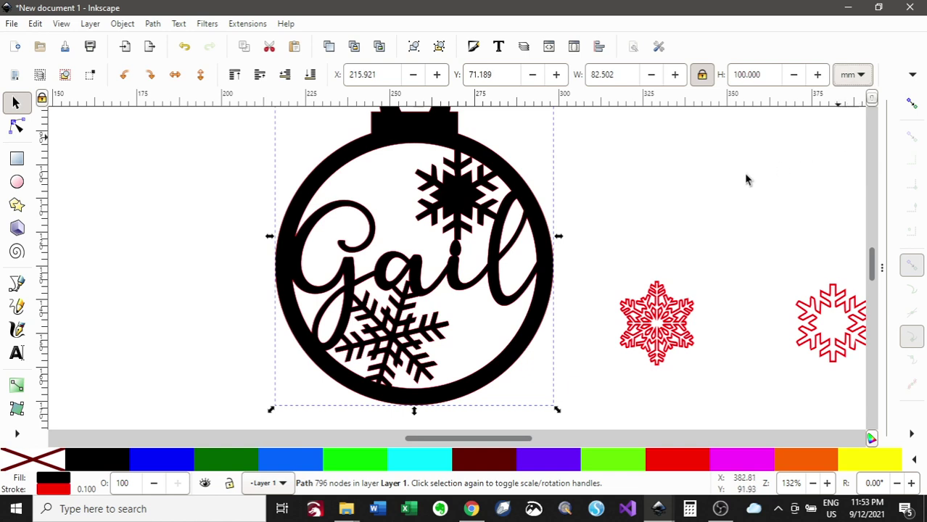
left_click(604, 193)
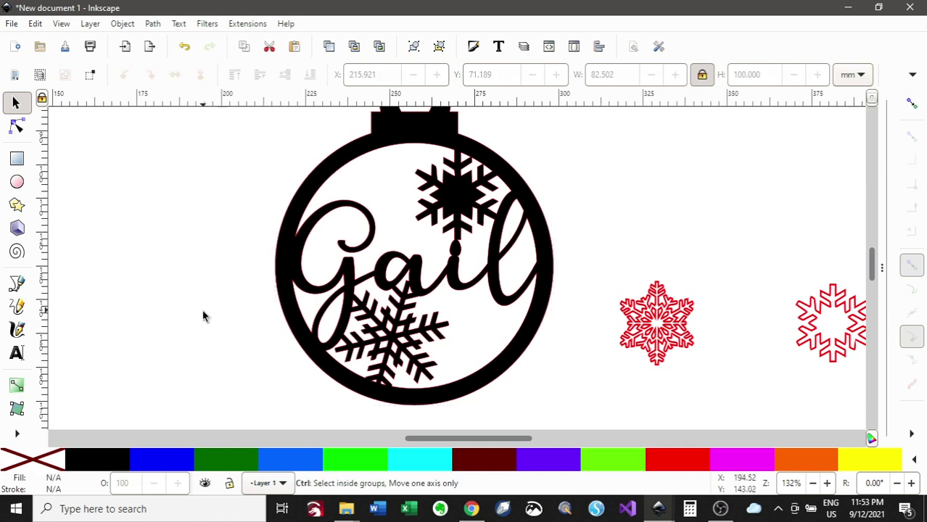
Remove the ornament's fill, leaving only its outline
scroll(210, 317, "down", 2, "ctrl")
left_click(308, 229)
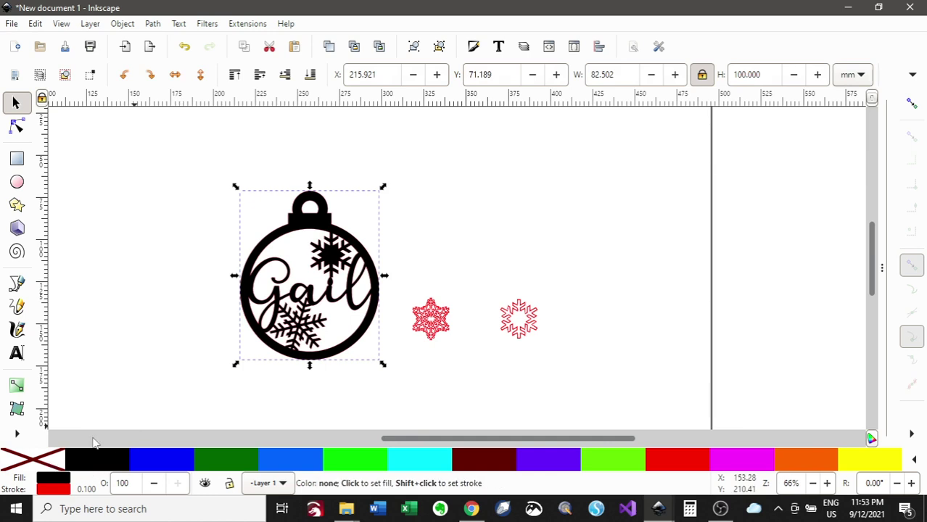
left_click(36, 459)
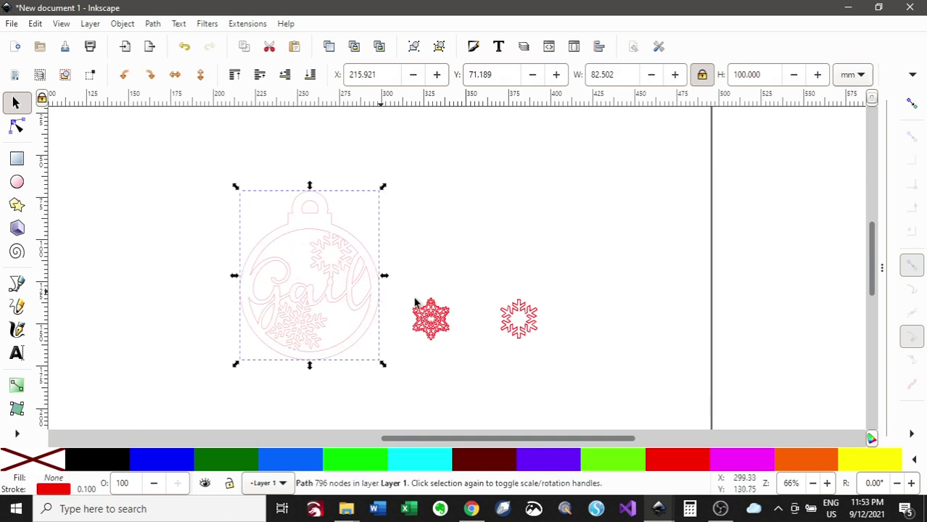
Delete the two spare red snowflakes, leaving the ornament alone at the page's top-left corner
scroll(486, 293, "down", 2, "ctrl")
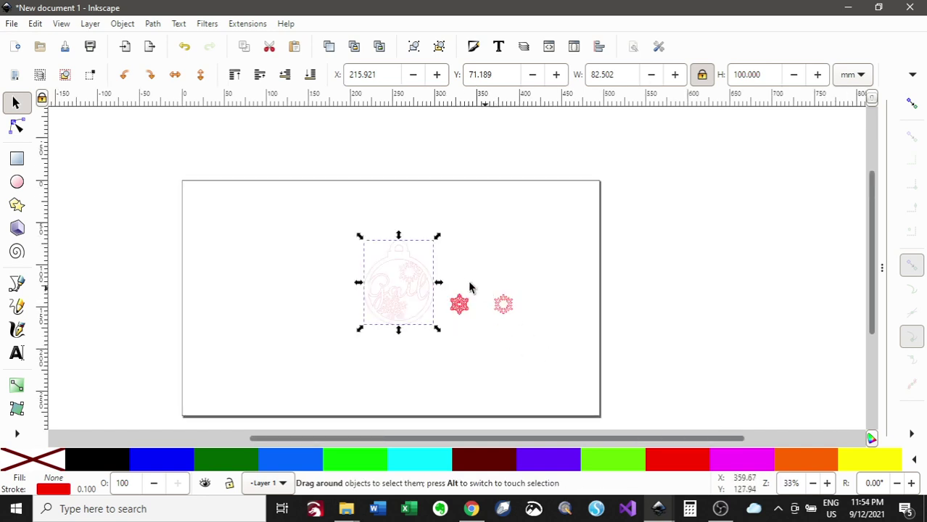
left_click_drag(448, 282, 230, 232)
key("Delete")
left_click(232, 303)
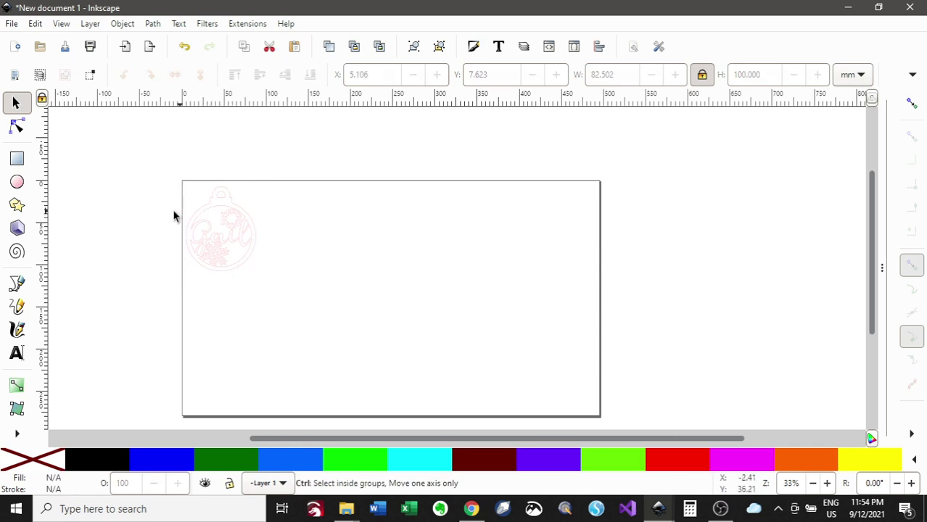
scroll(173, 215, "up", 2)
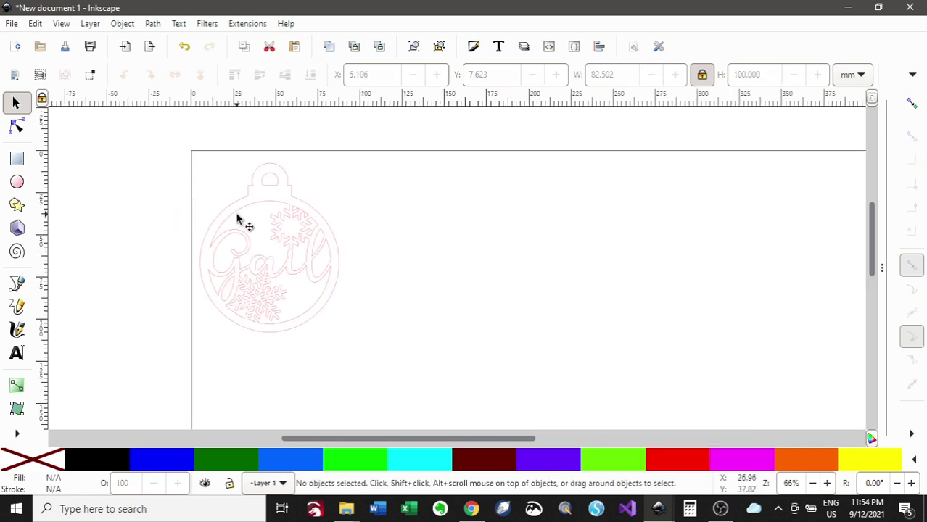
Save the bauble drawing to the Desktop as Inkscape SVG 'DIY_Christmas_Bauble_Gail.svg'
left_click(12, 23)
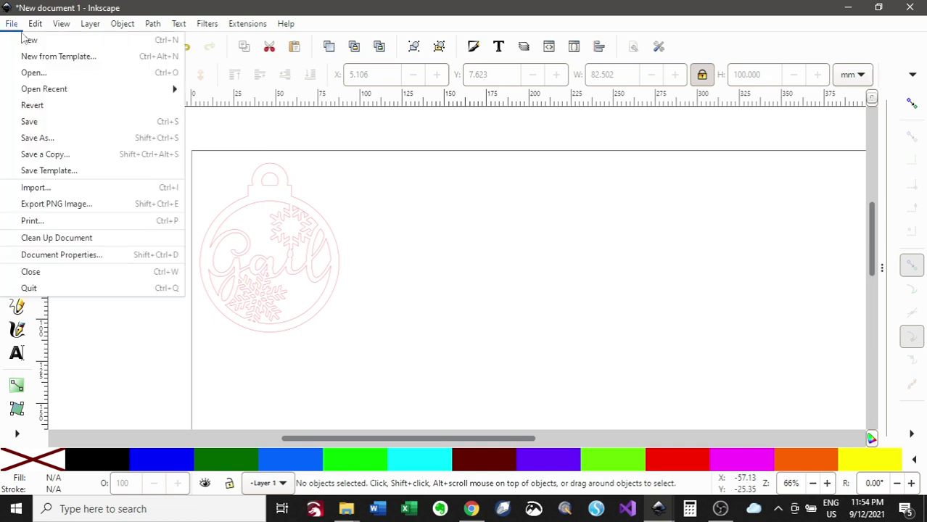
left_click(32, 137)
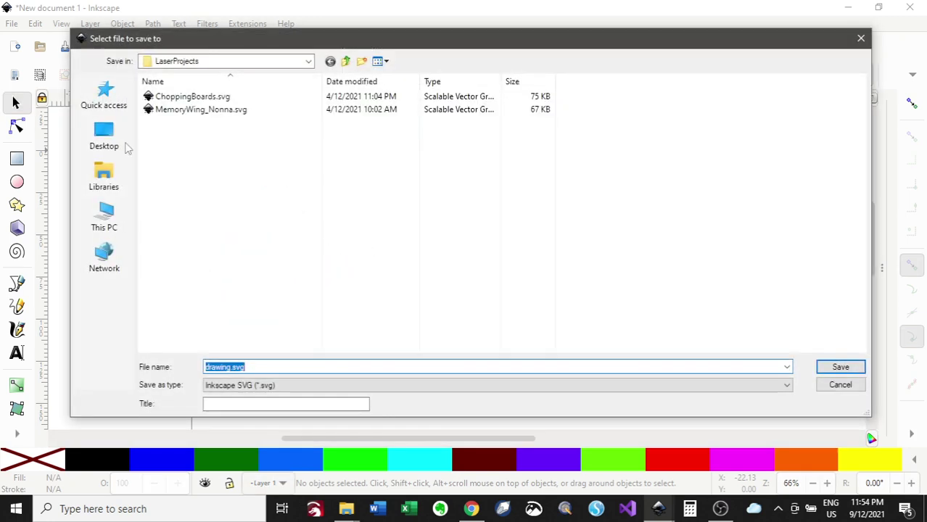
left_click(112, 144)
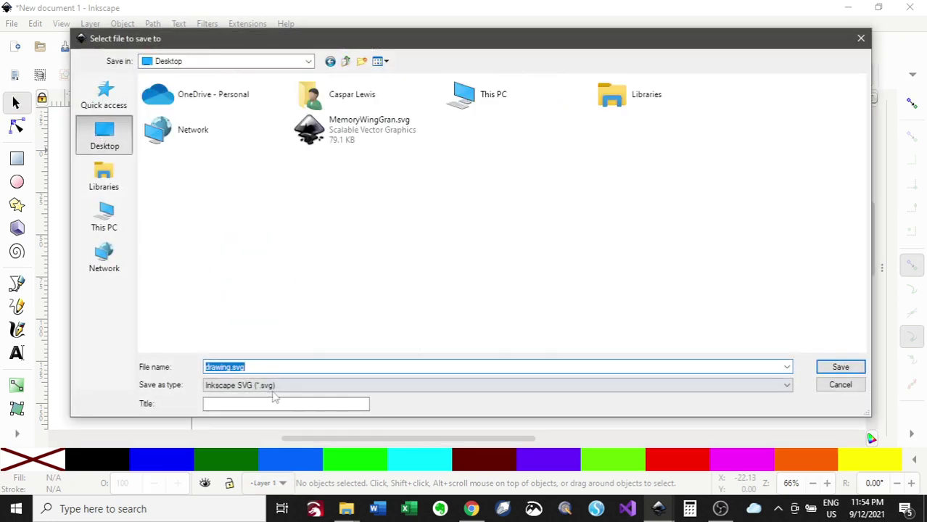
type("DIY_Christmas_")
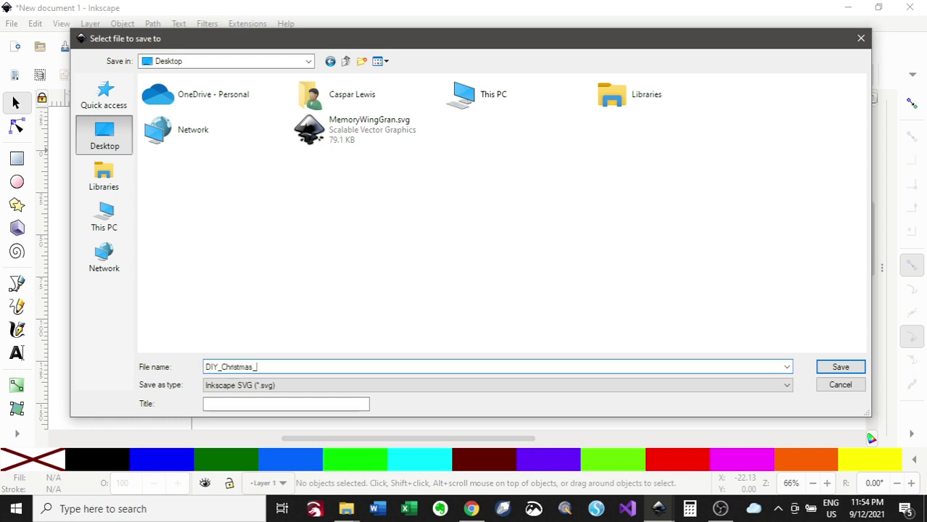
type("Bauble_Gail")
key("Return")
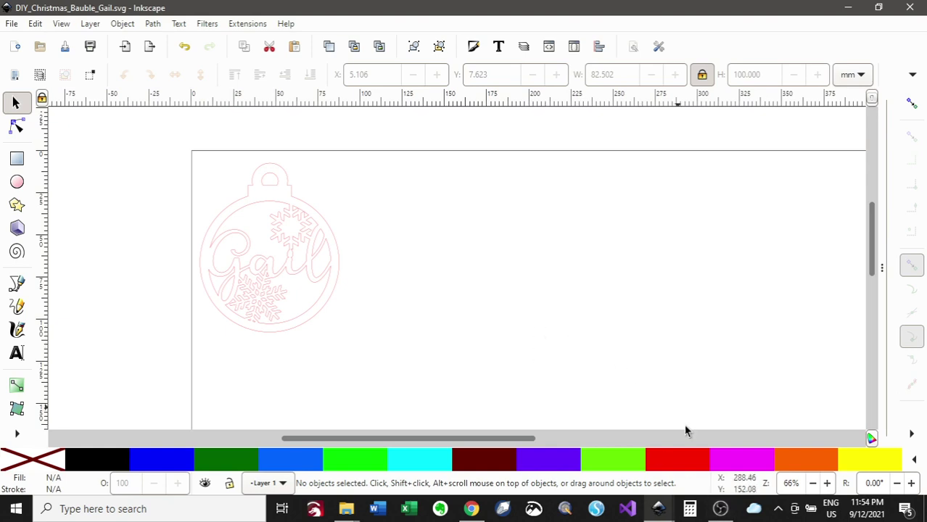
mouse_move(720, 509)
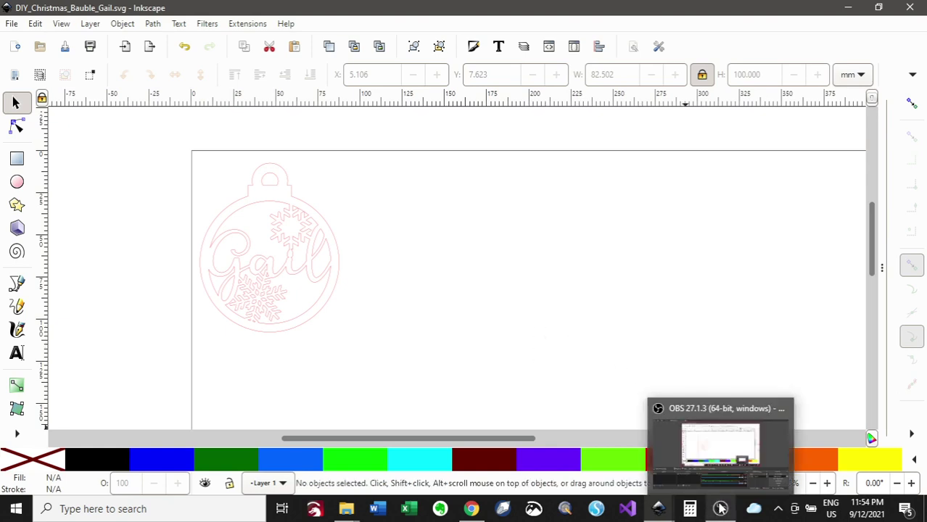